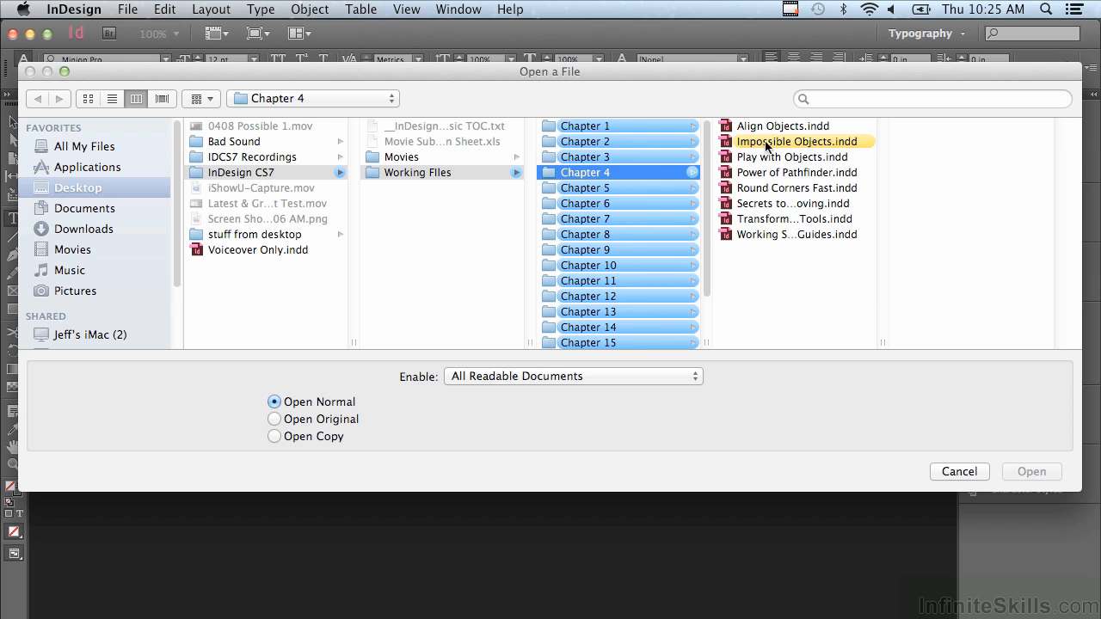
Open the document Impossible Objects.indd from the Chapter 4 folder
click(736, 144)
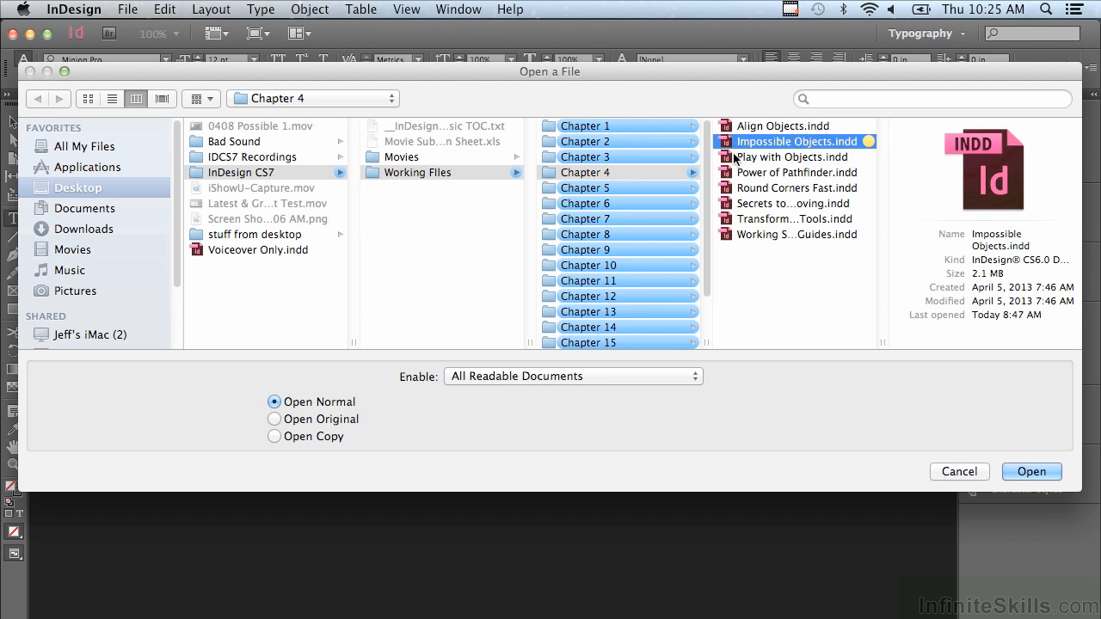
click(1014, 471)
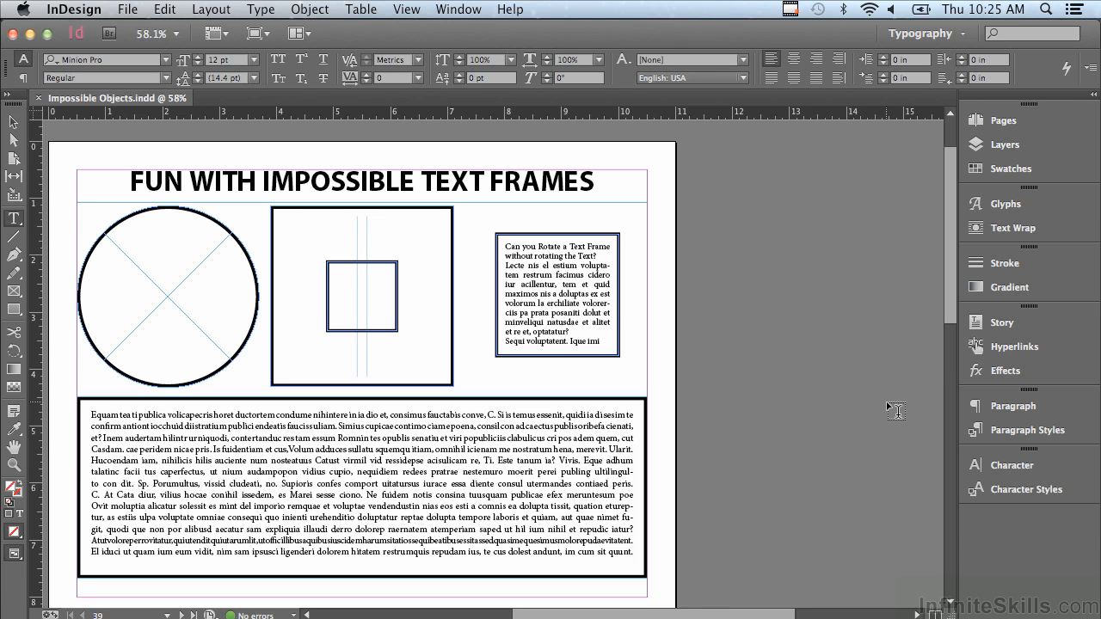
click(14, 125)
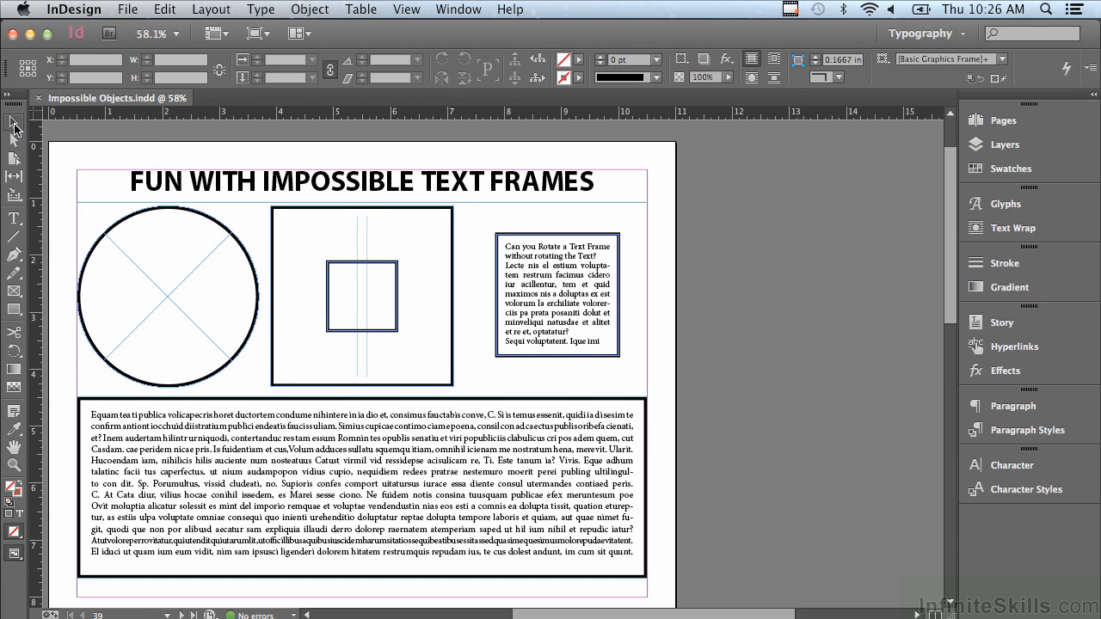
click(118, 228)
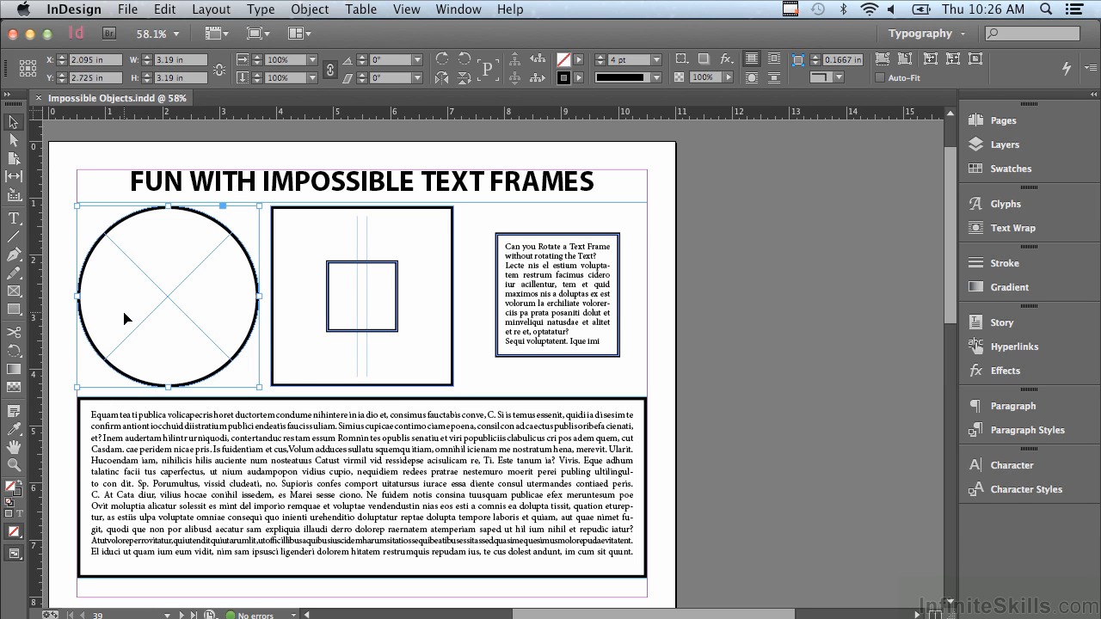
click(326, 11)
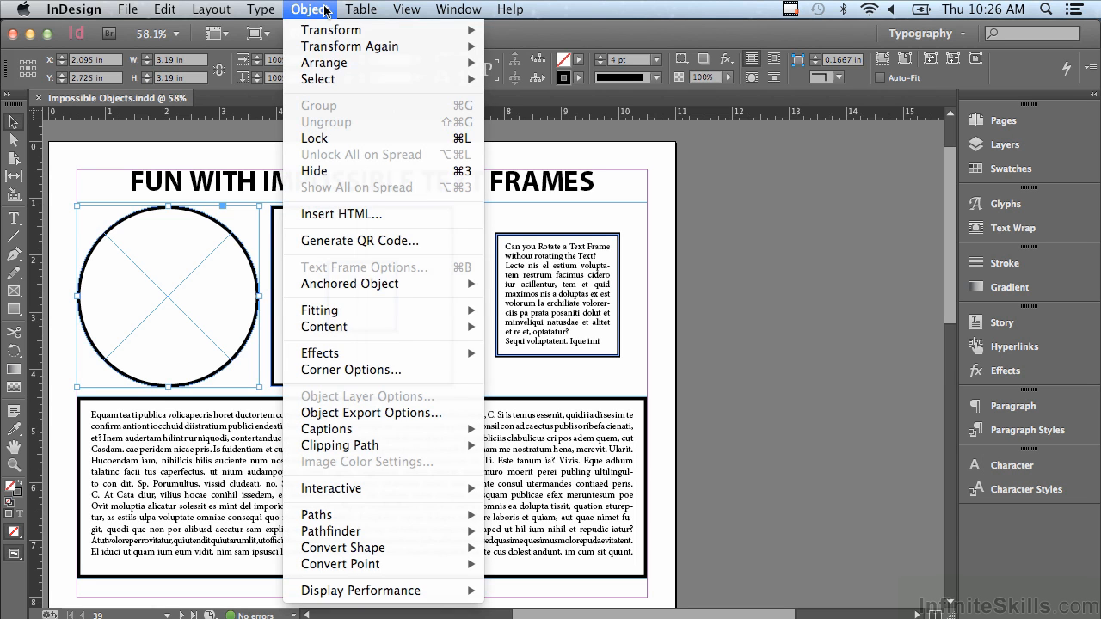
mouse_move(349, 325)
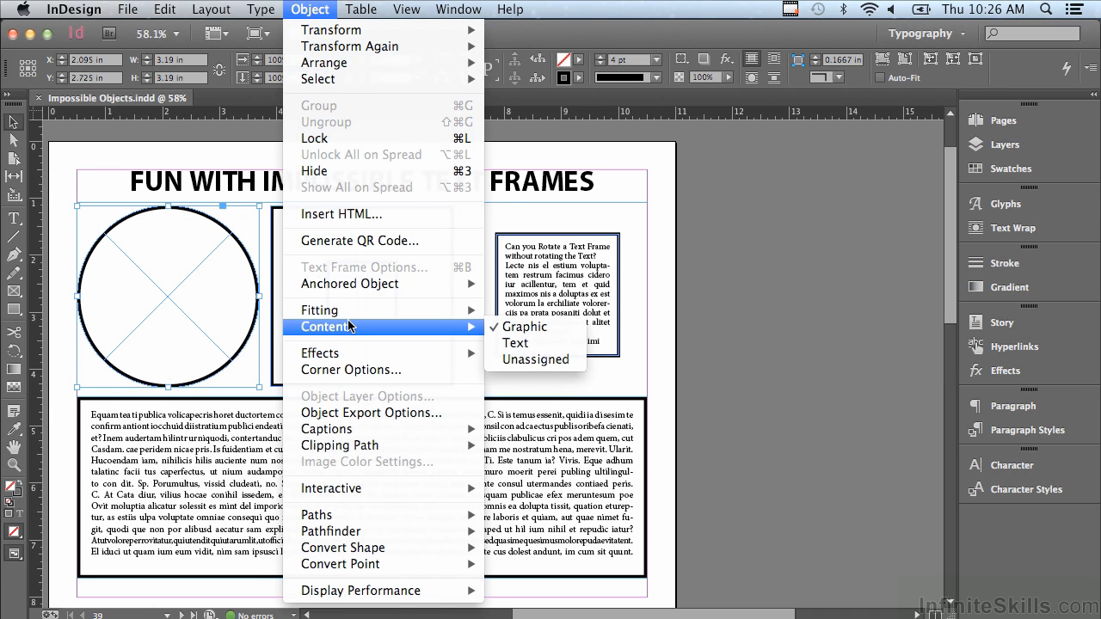
click(485, 342)
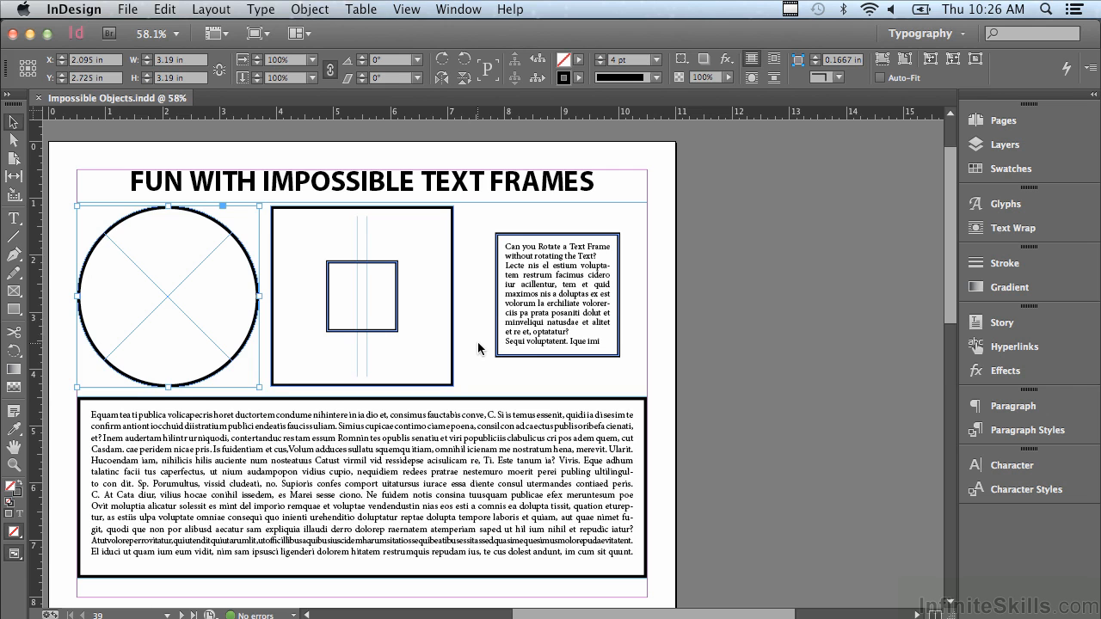
Convert the circular graphic frame into a text frame and fill it with placeholder text
click(14, 220)
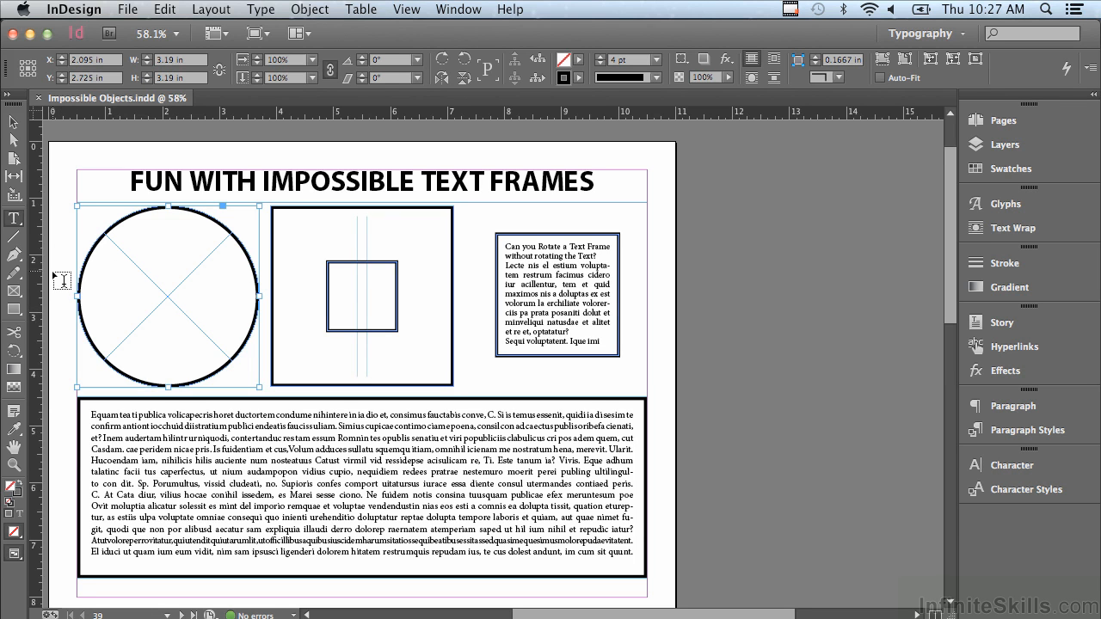
click(166, 239)
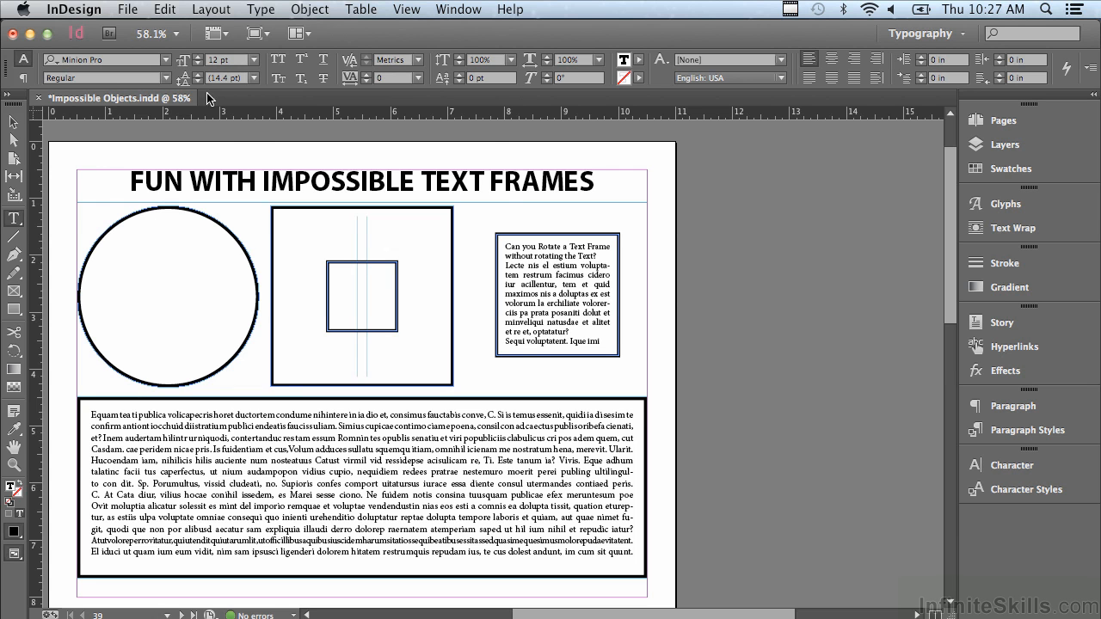
click(261, 10)
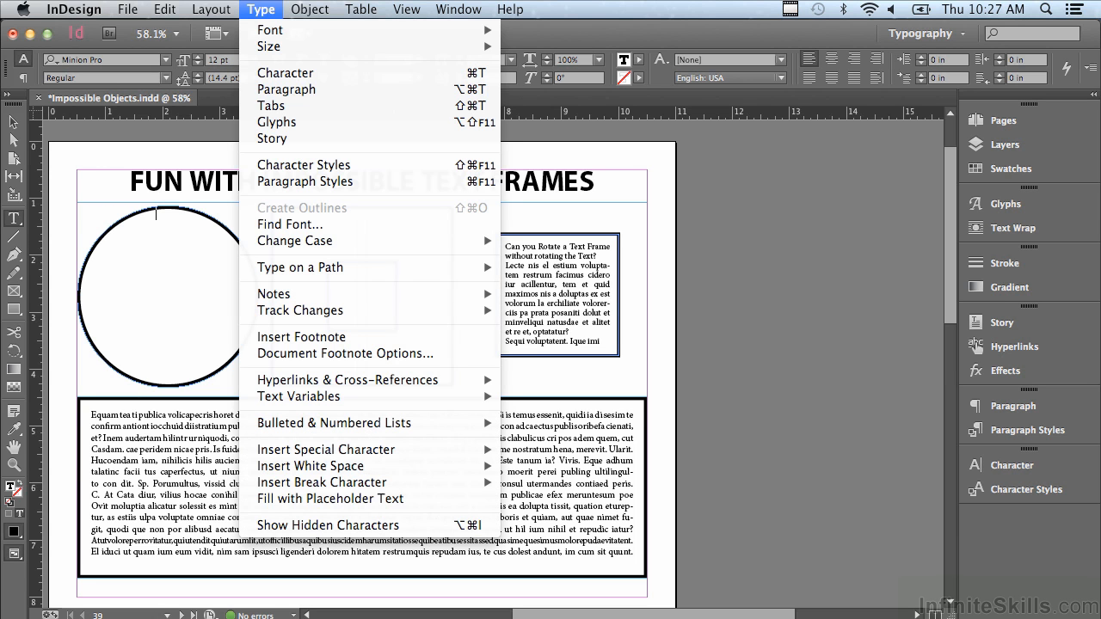
click(275, 500)
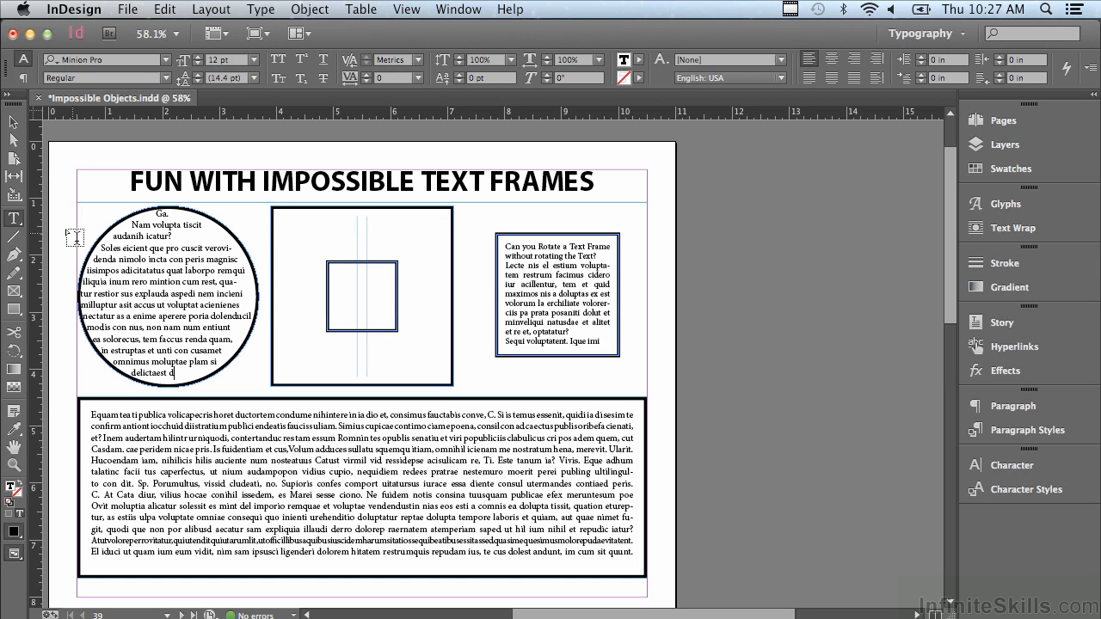
Combine the large square frame and the small square inside it into one compound path
click(16, 130)
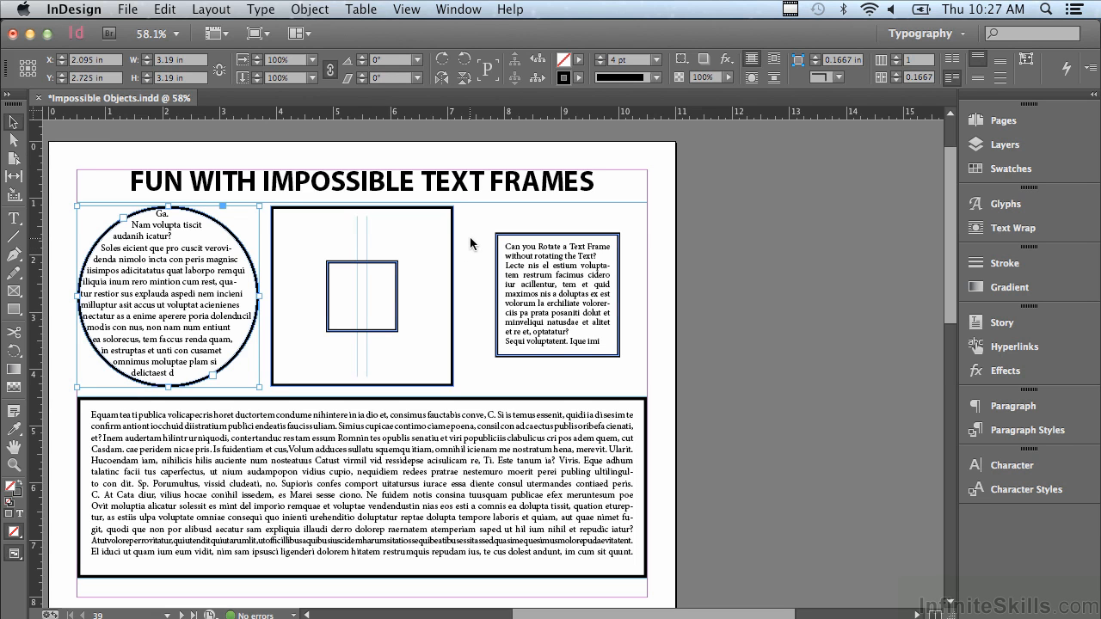
drag(470, 238, 350, 323)
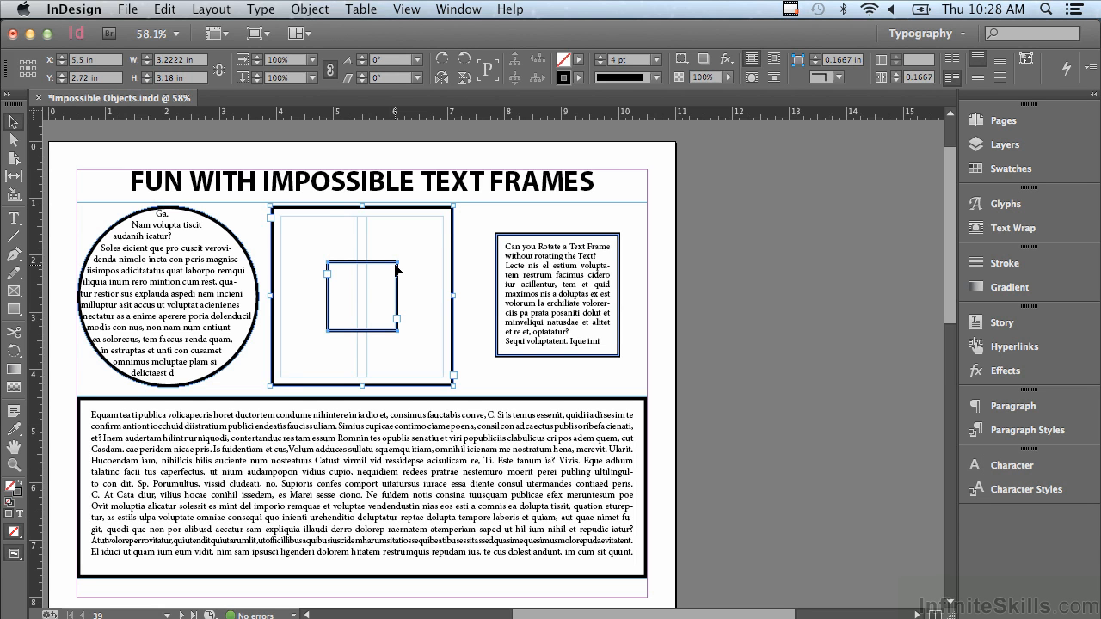
click(310, 9)
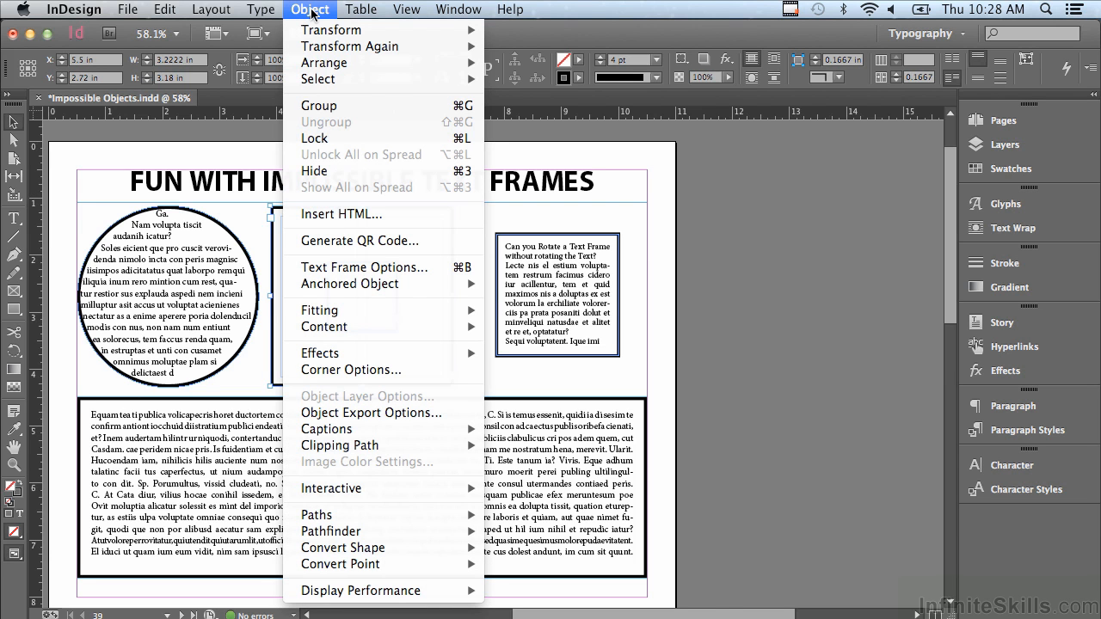
mouse_move(383, 516)
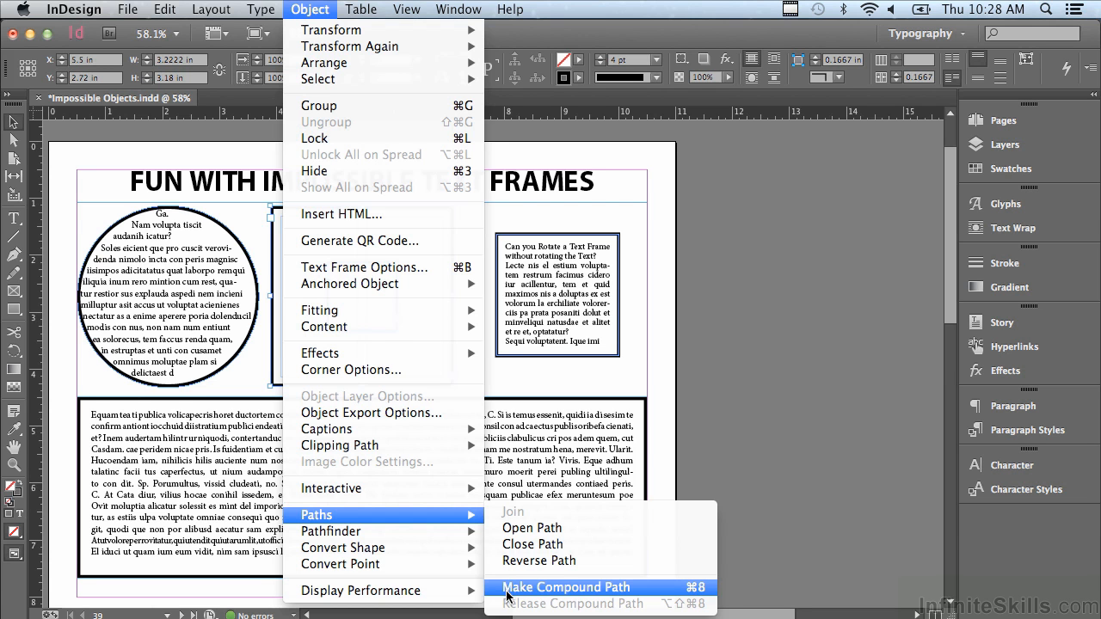
click(506, 592)
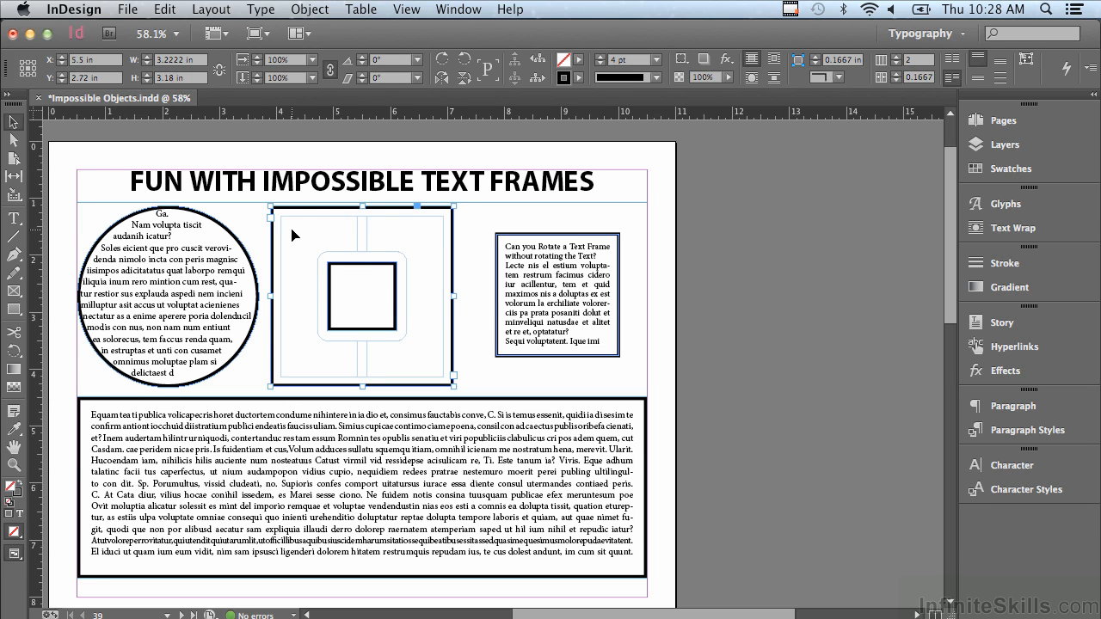
Fill the compound square frame with placeholder text around its inner hole
key(t)
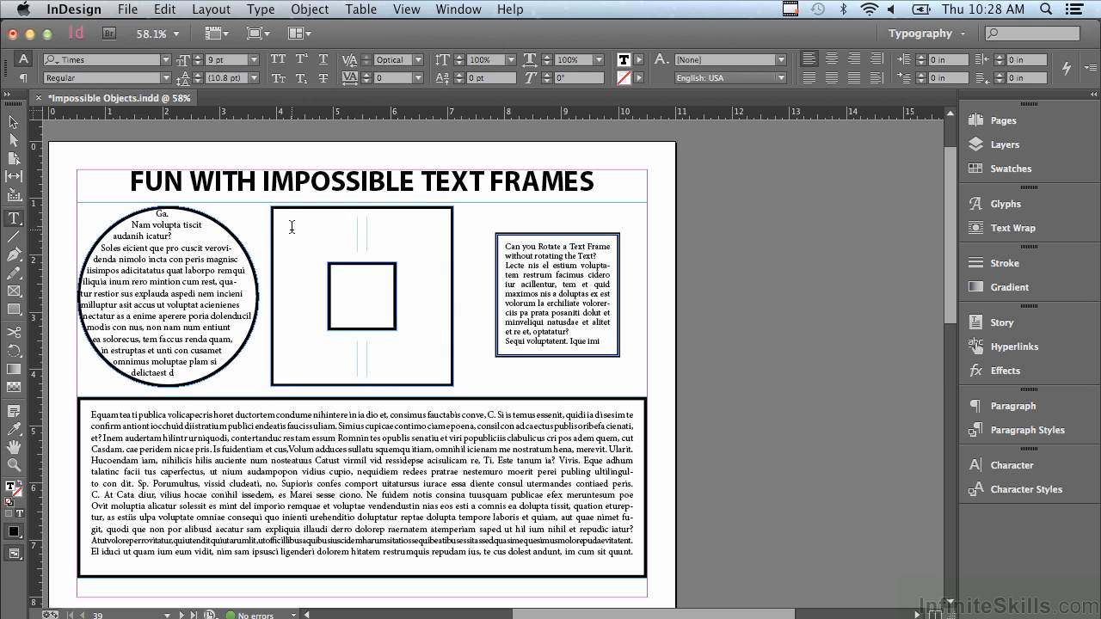
click(291, 227)
click(259, 9)
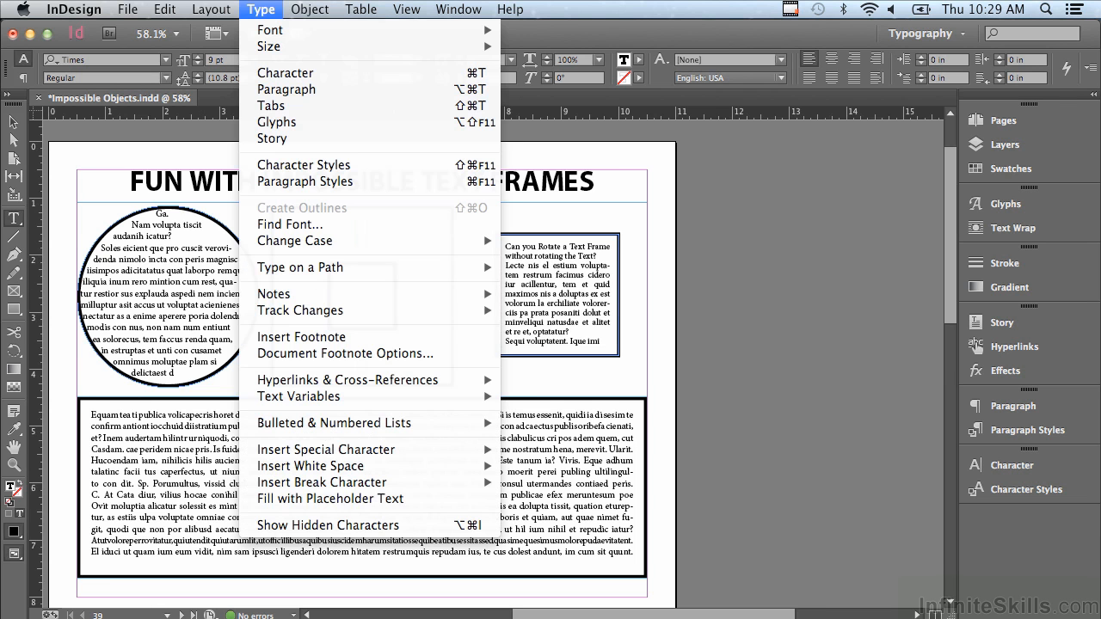
click(313, 498)
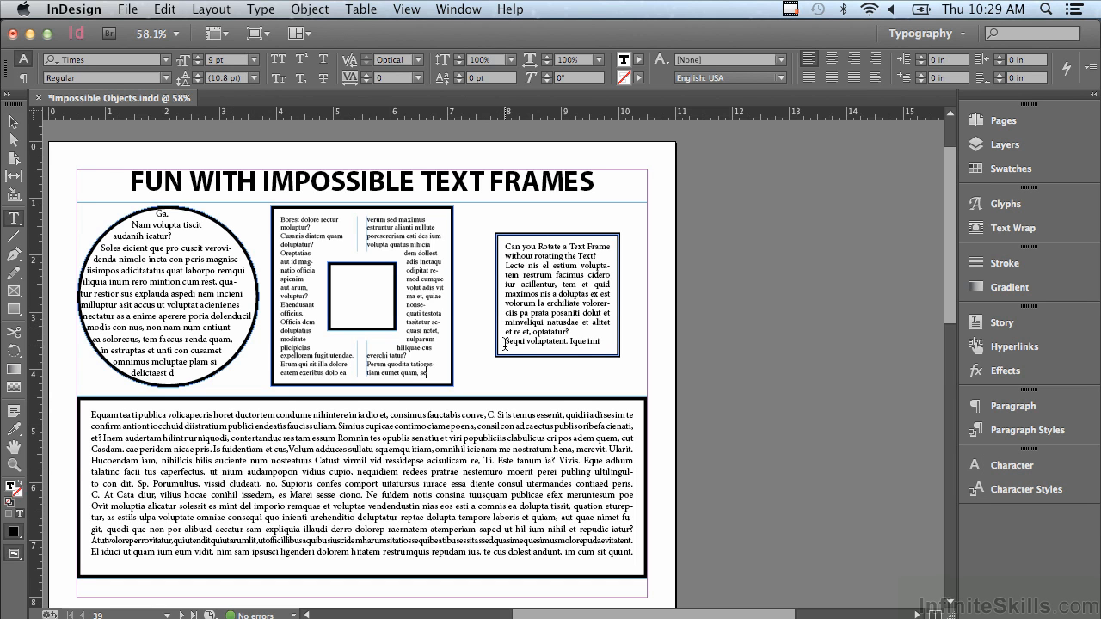
Select all points of the small square text frame's path and rotate it 45° without rotating its text
click(13, 143)
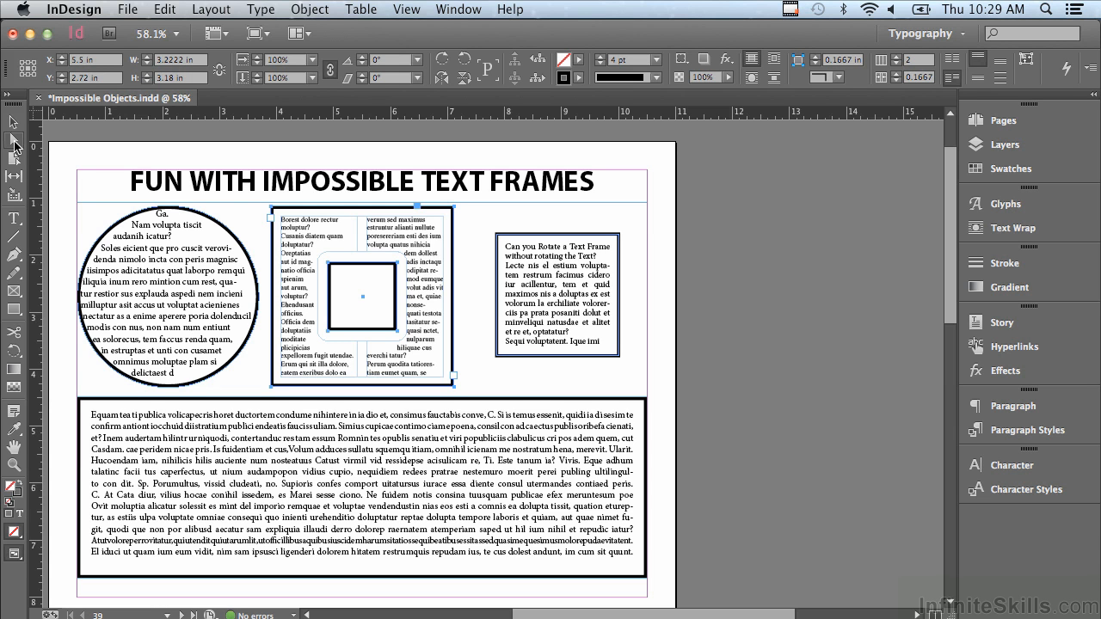
click(13, 140)
click(621, 242)
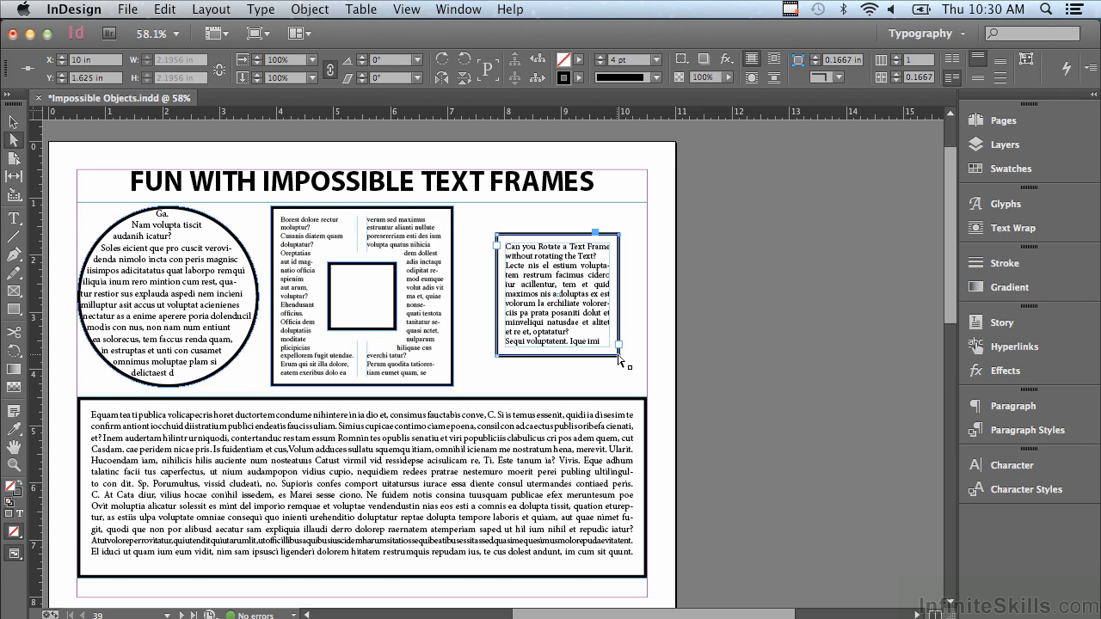
click(620, 361)
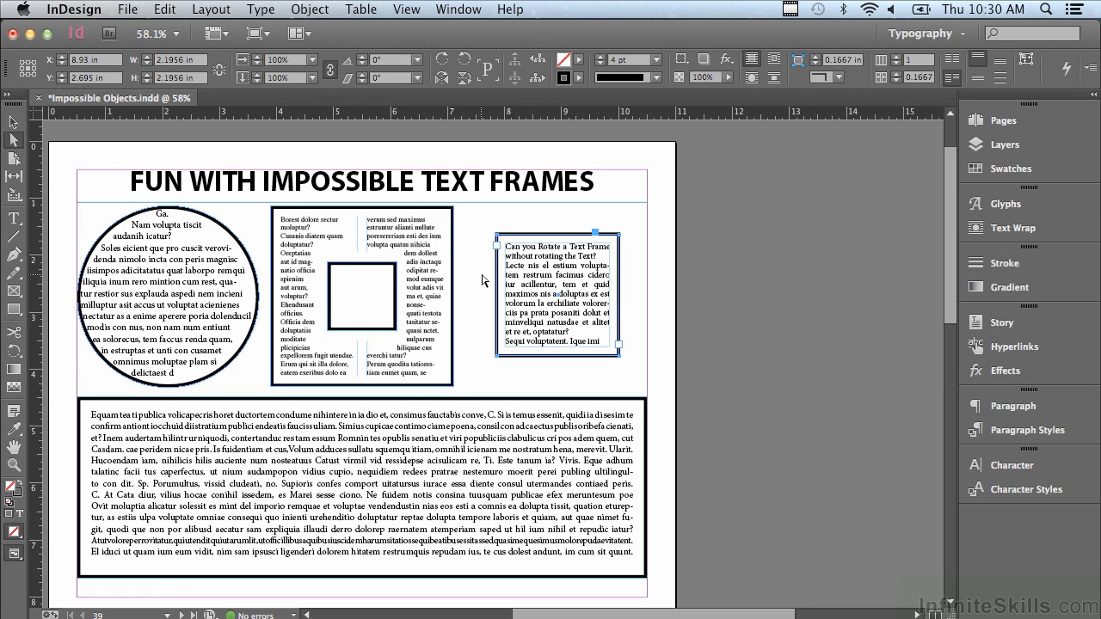
key(r)
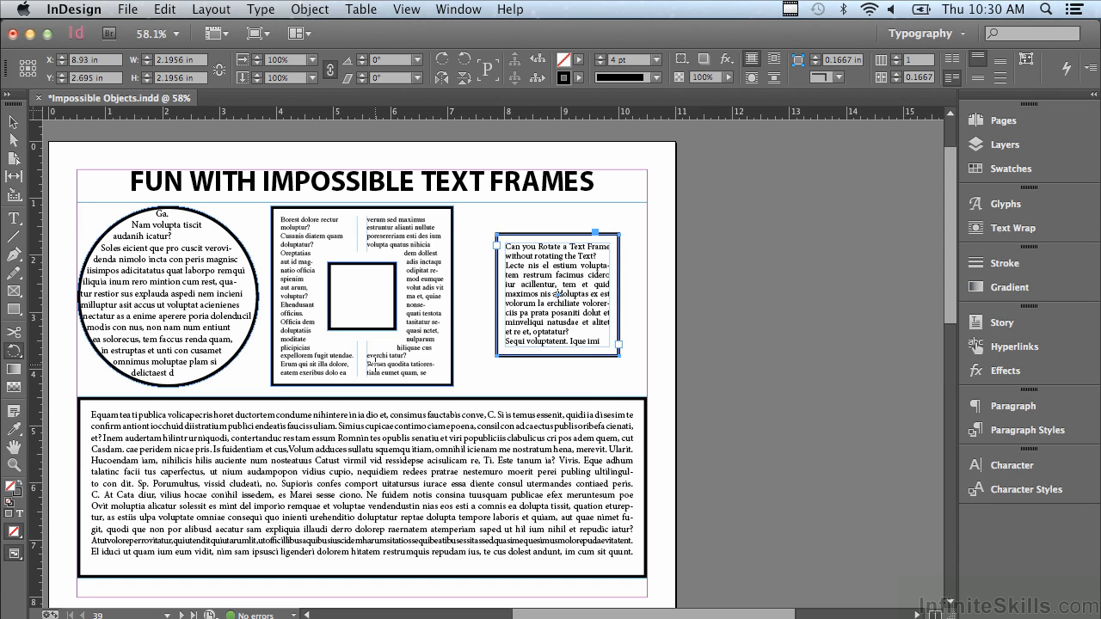
double_click(14, 354)
drag(448, 447, 374, 397)
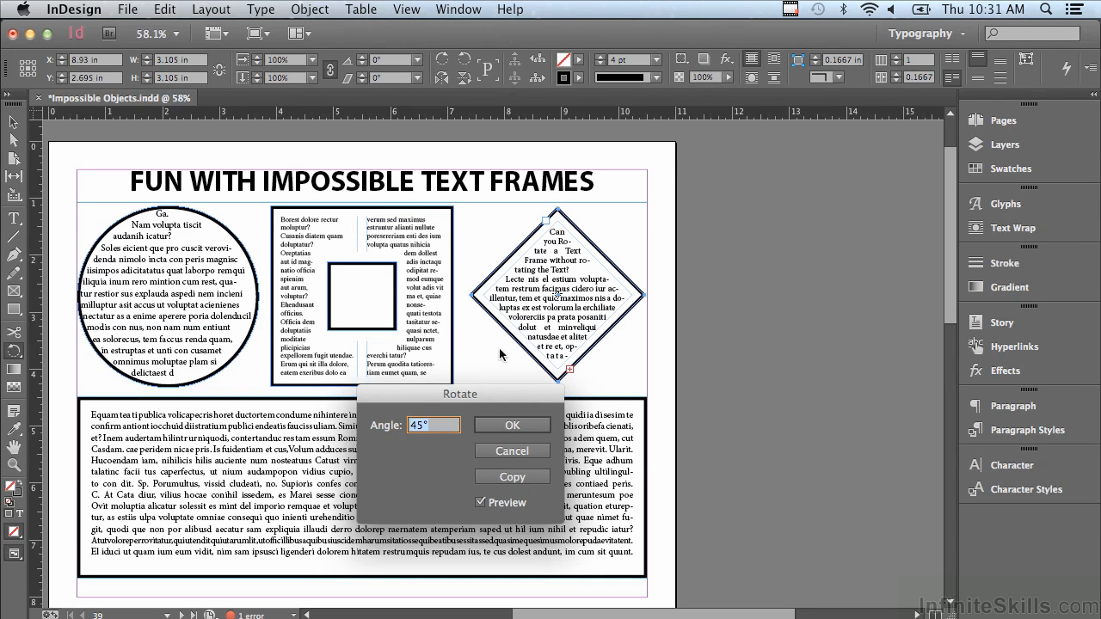
click(507, 425)
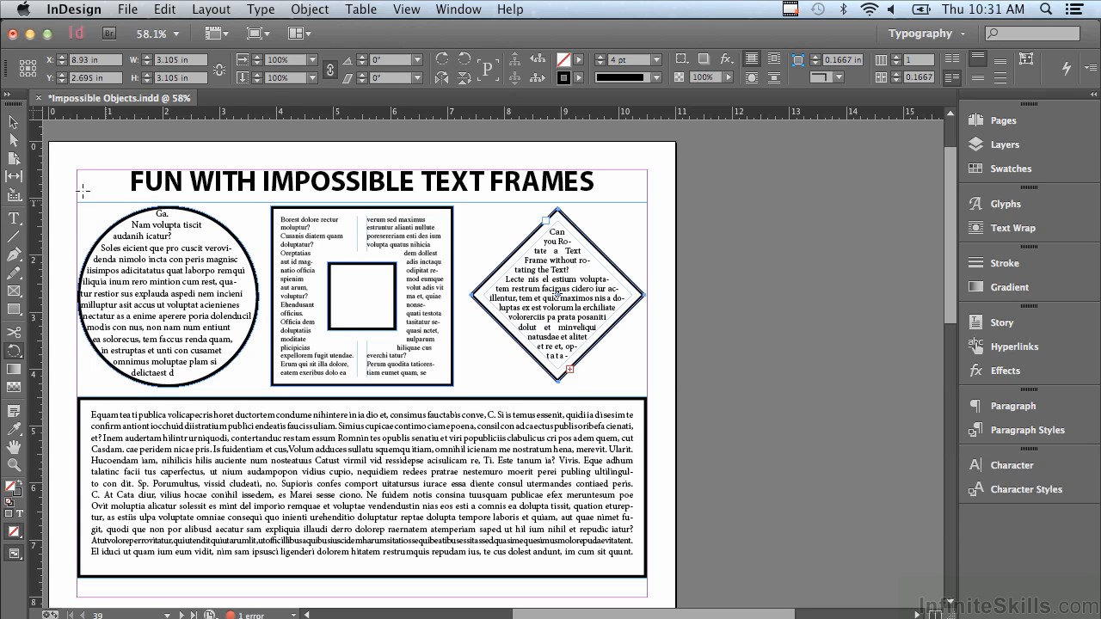
Delete the right edge segment of the wide text frame below the three shapes, keeping its text
click(12, 121)
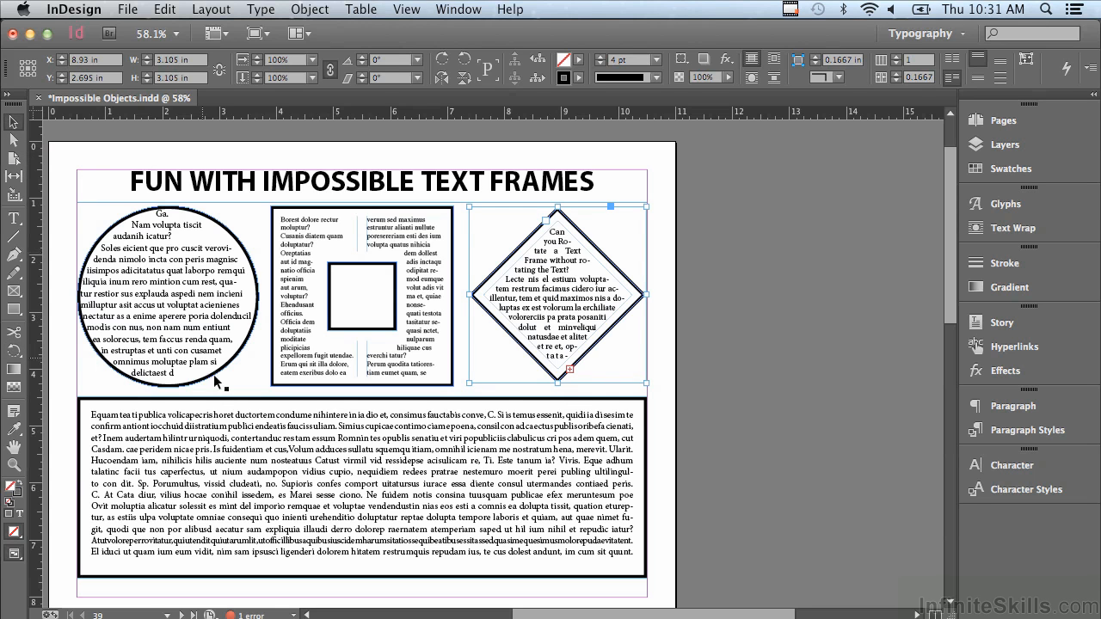
click(249, 445)
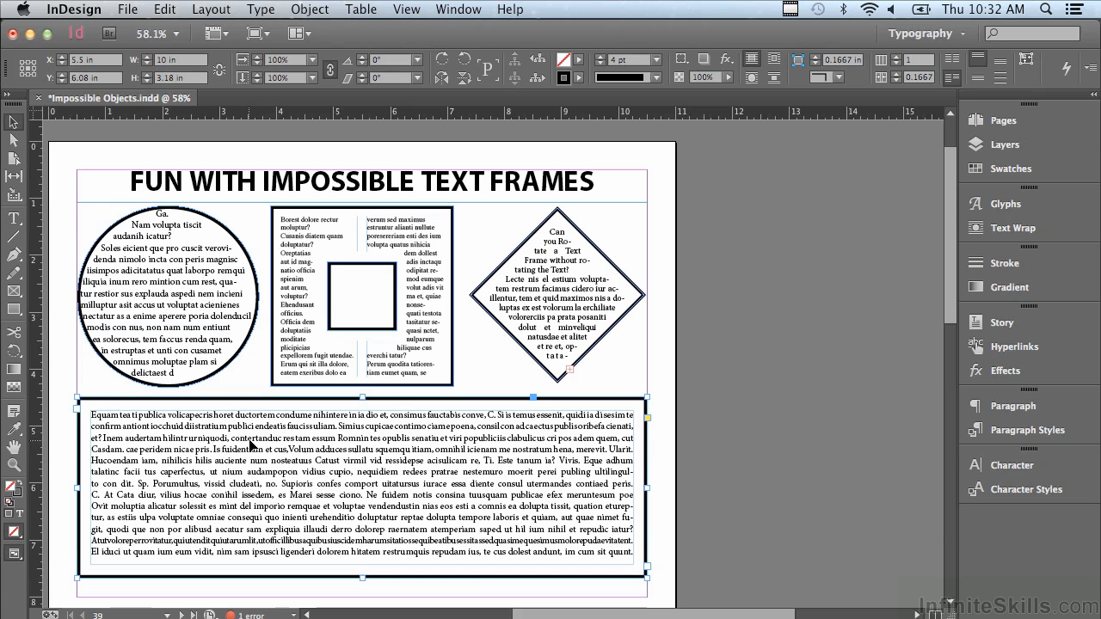
click(12, 146)
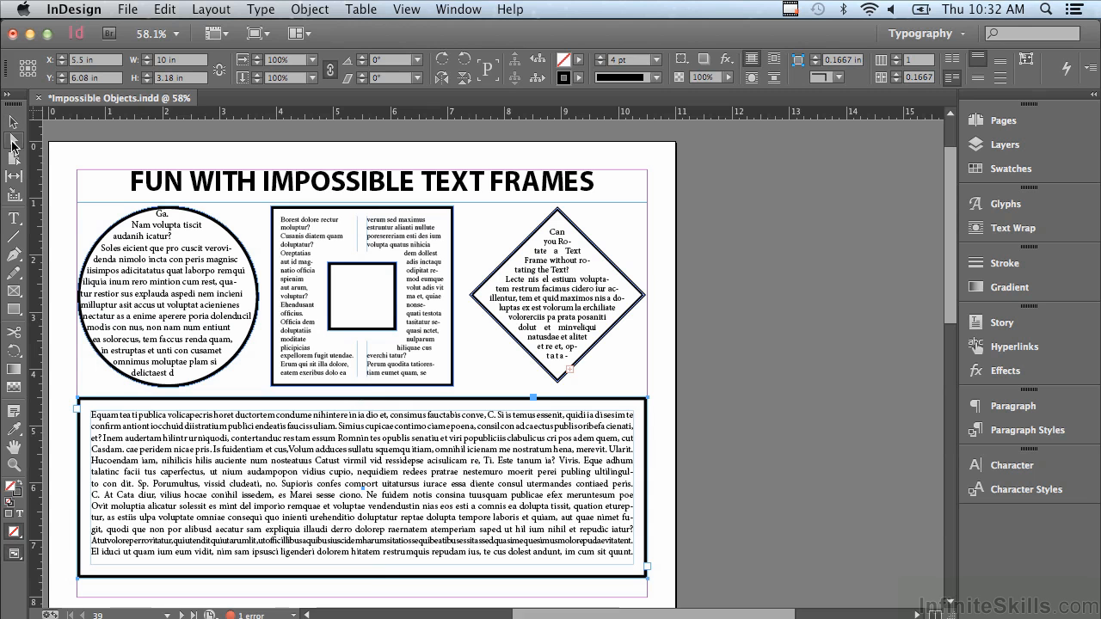
click(670, 450)
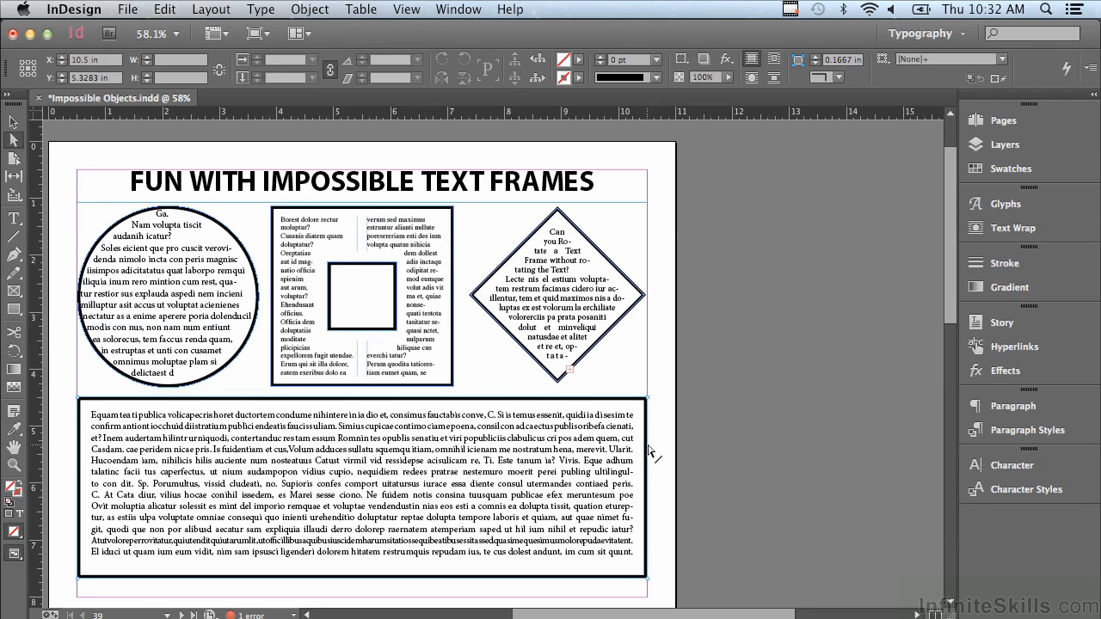
click(649, 448)
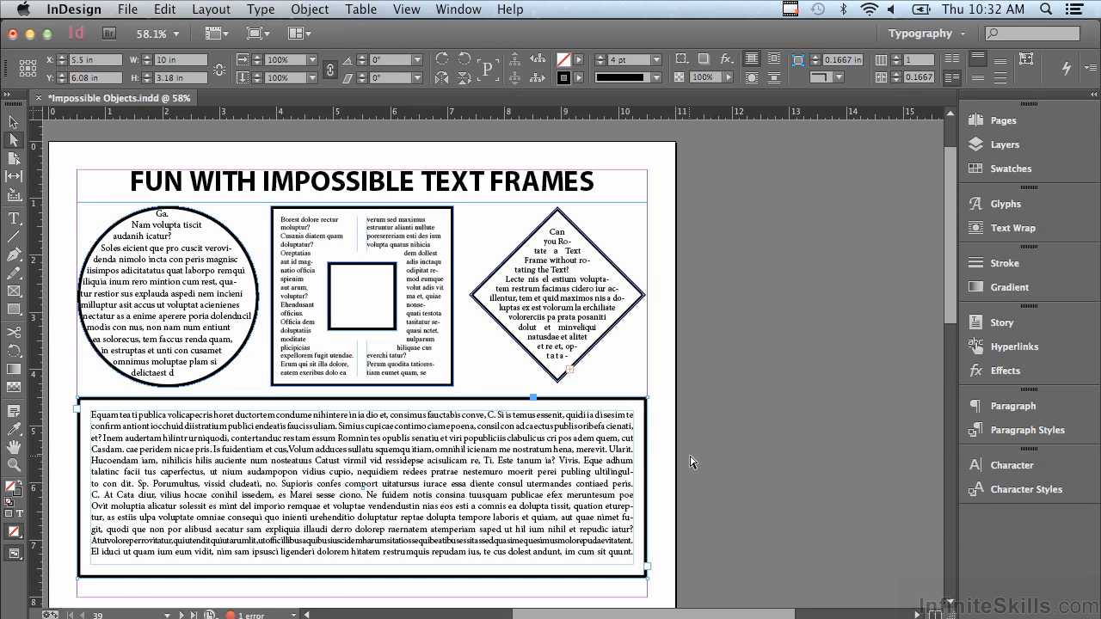
key(Delete)
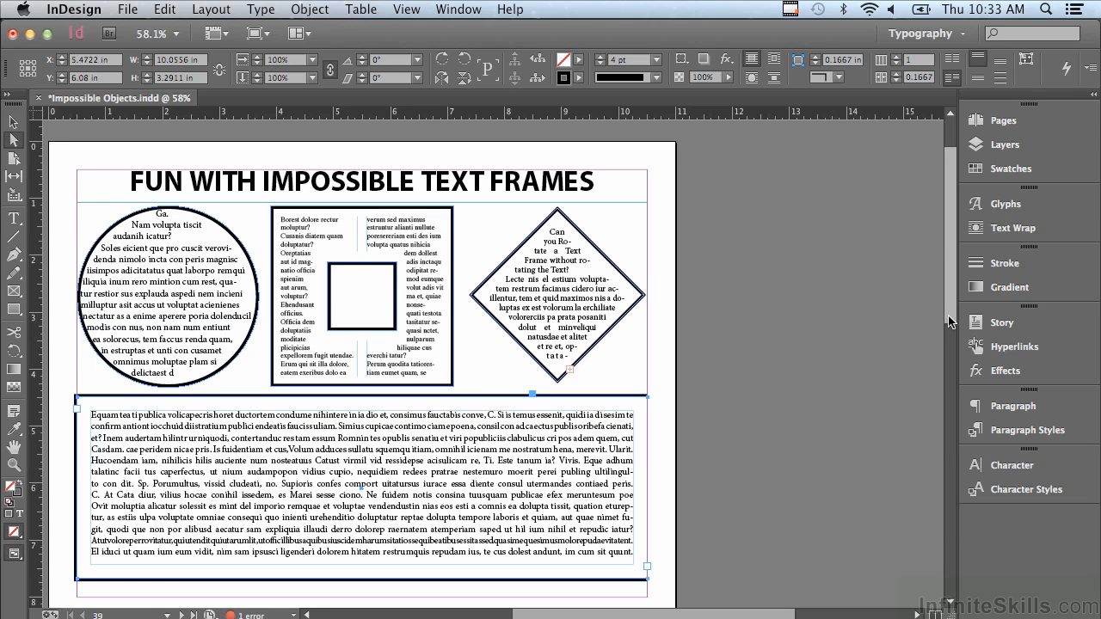
On the page about graphic frames, delete only the right edge segment of the mother-and-baby photo frame using Direct Selection
drag(949, 321, 932, 553)
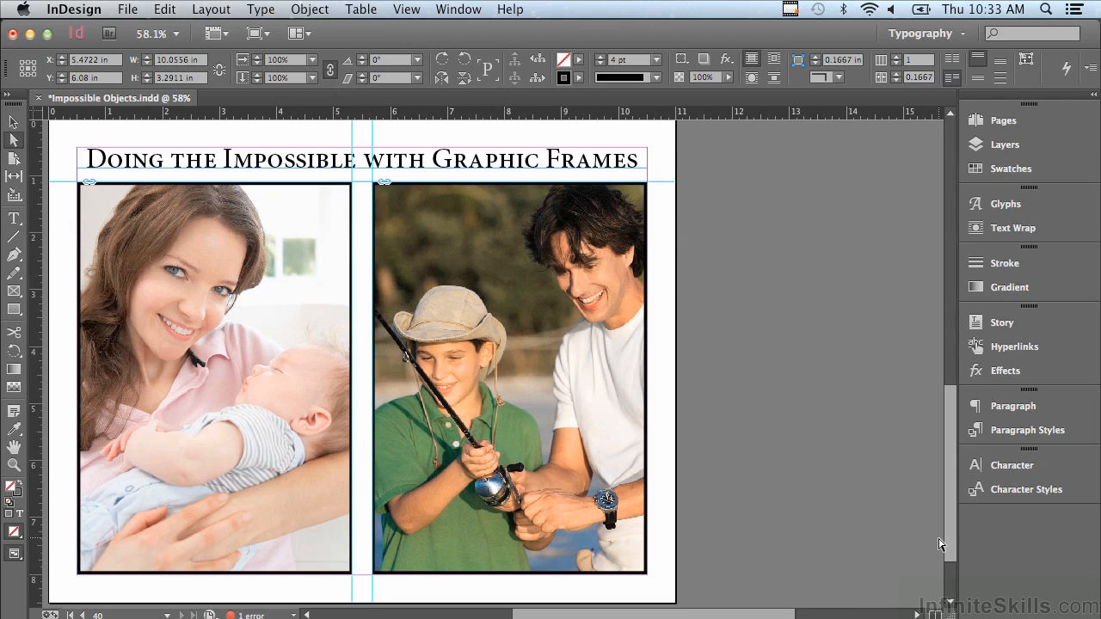
mouse_move(712, 614)
mouse_down()
mouse_move(670, 614)
mouse_move(695, 612)
mouse_up()
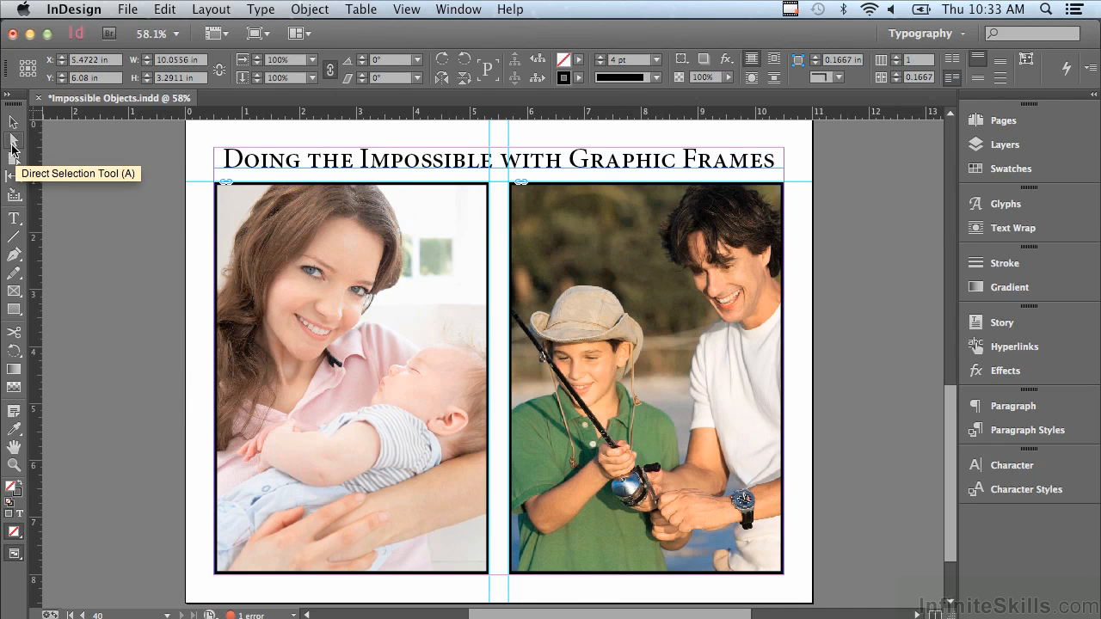
click(13, 142)
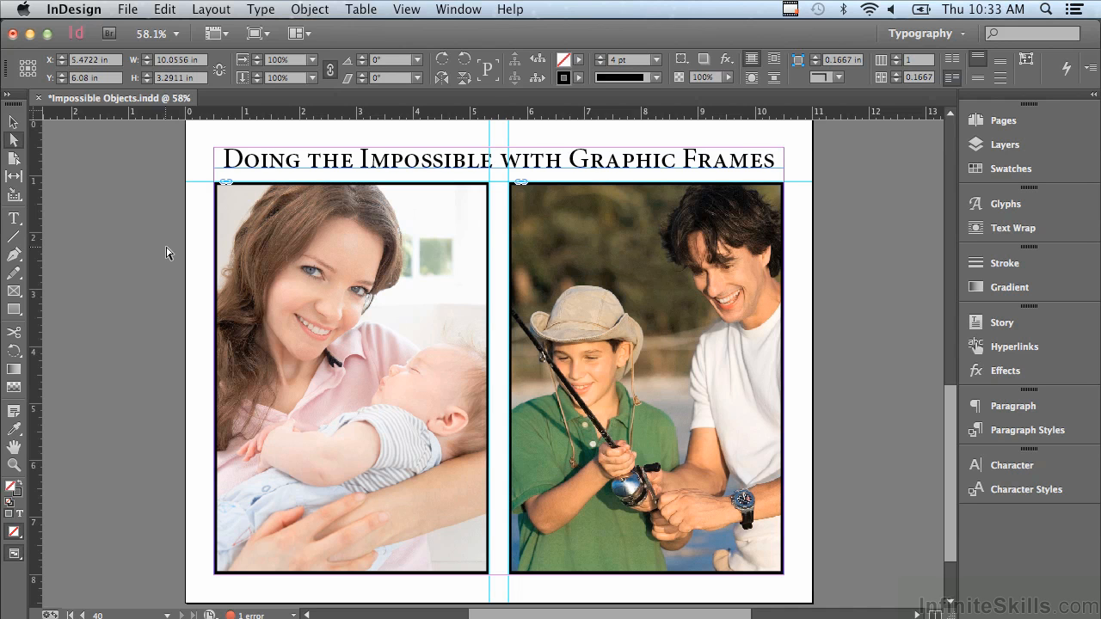
click(15, 141)
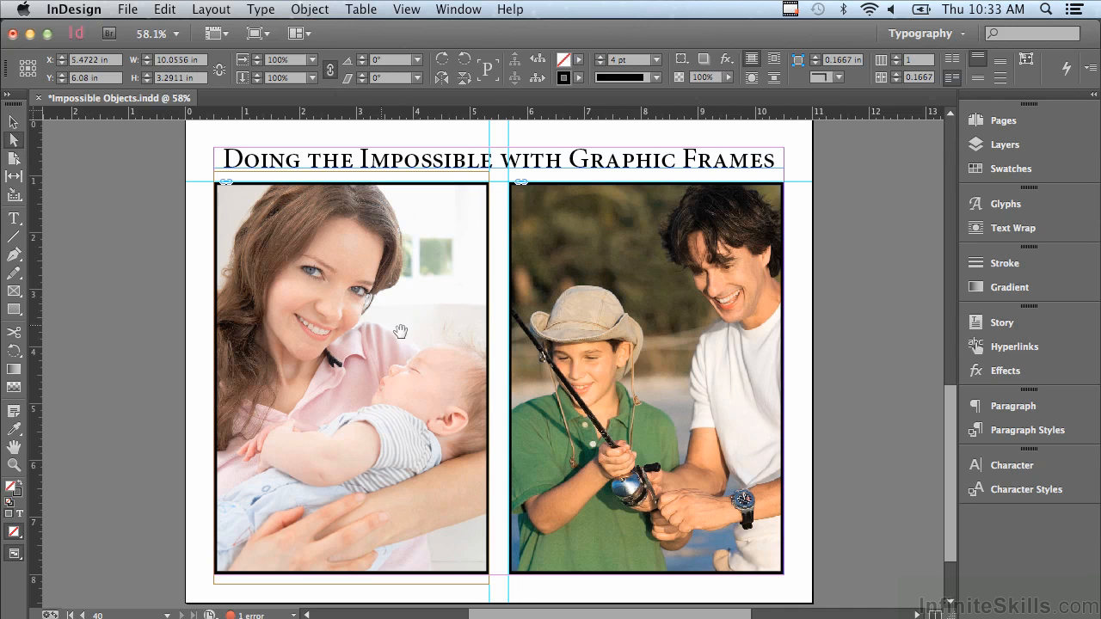
click(490, 361)
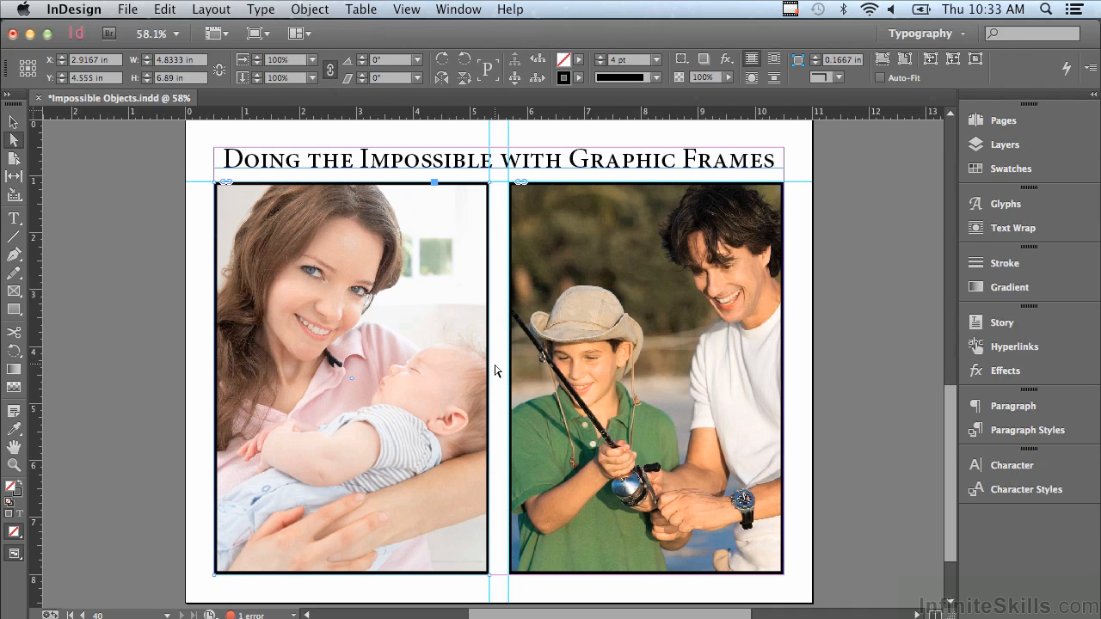
key(Delete)
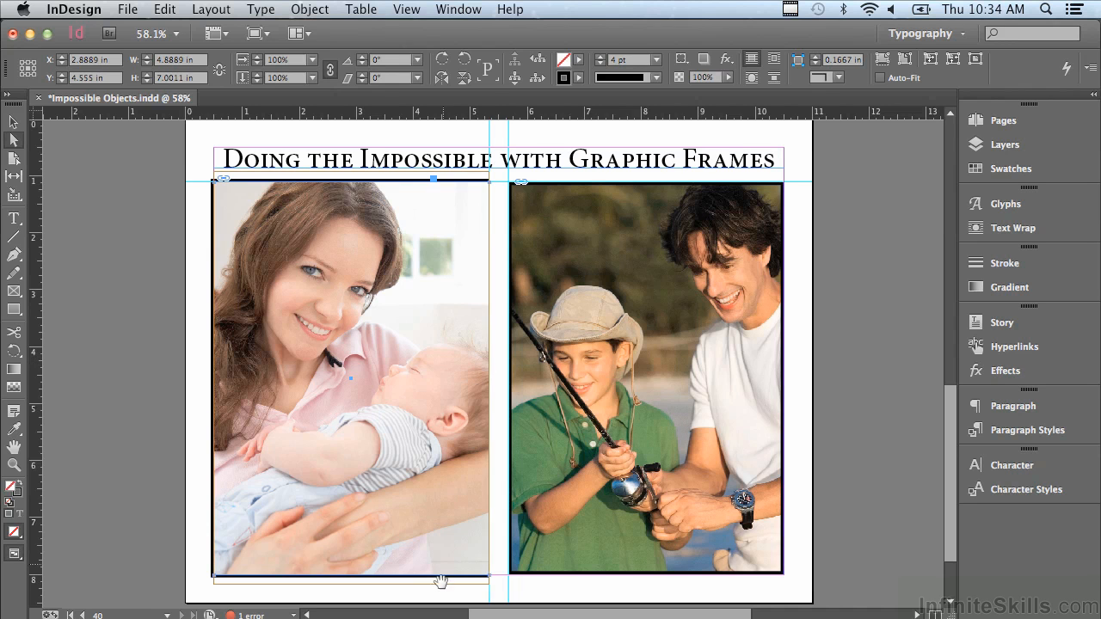
Delete the lower-right and lower-left corner points of the mother-and-baby photo frame, leaving only its top edge
click(499, 594)
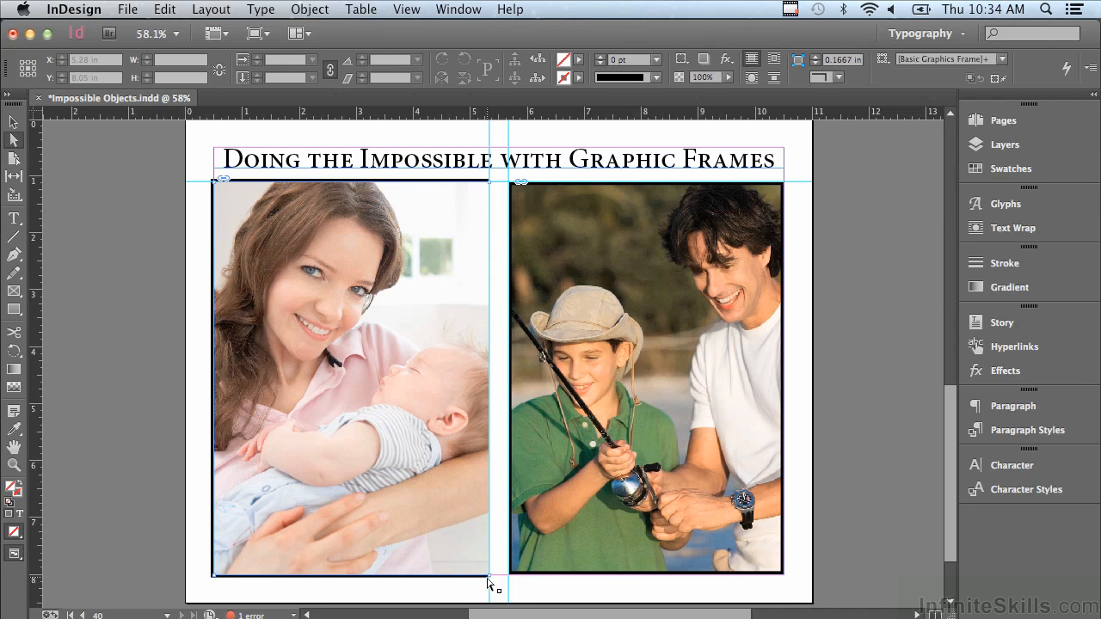
click(490, 578)
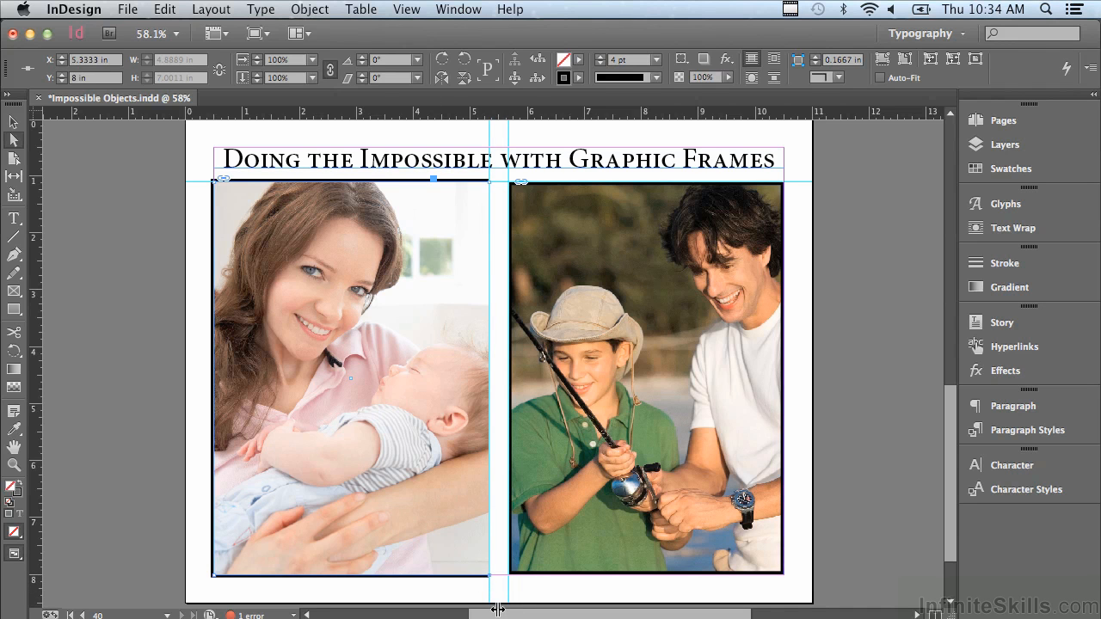
key(Delete)
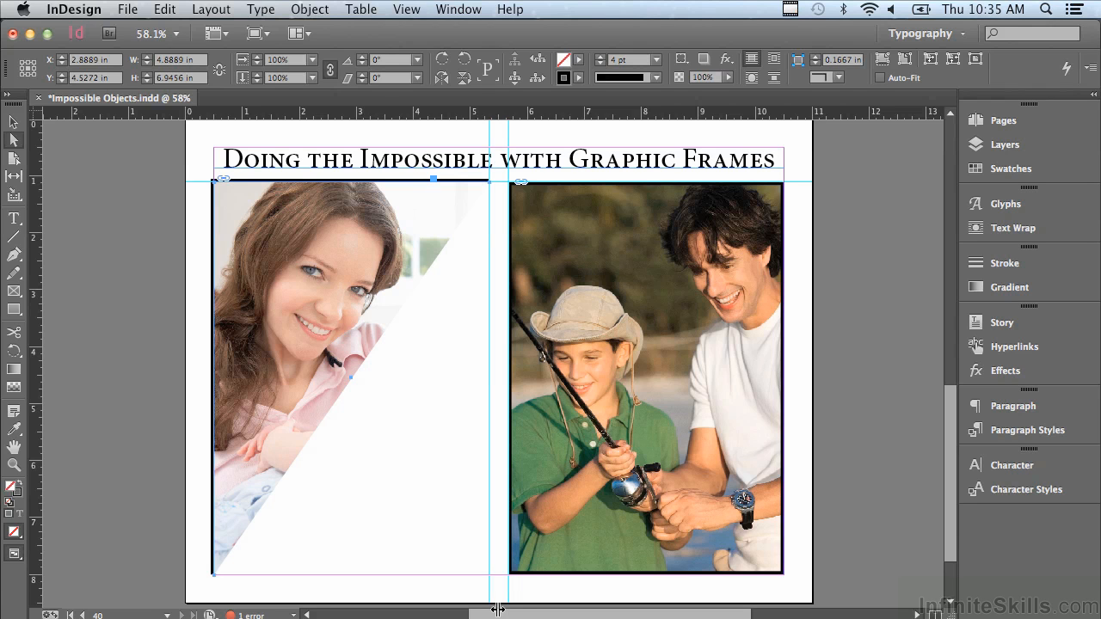
click(203, 593)
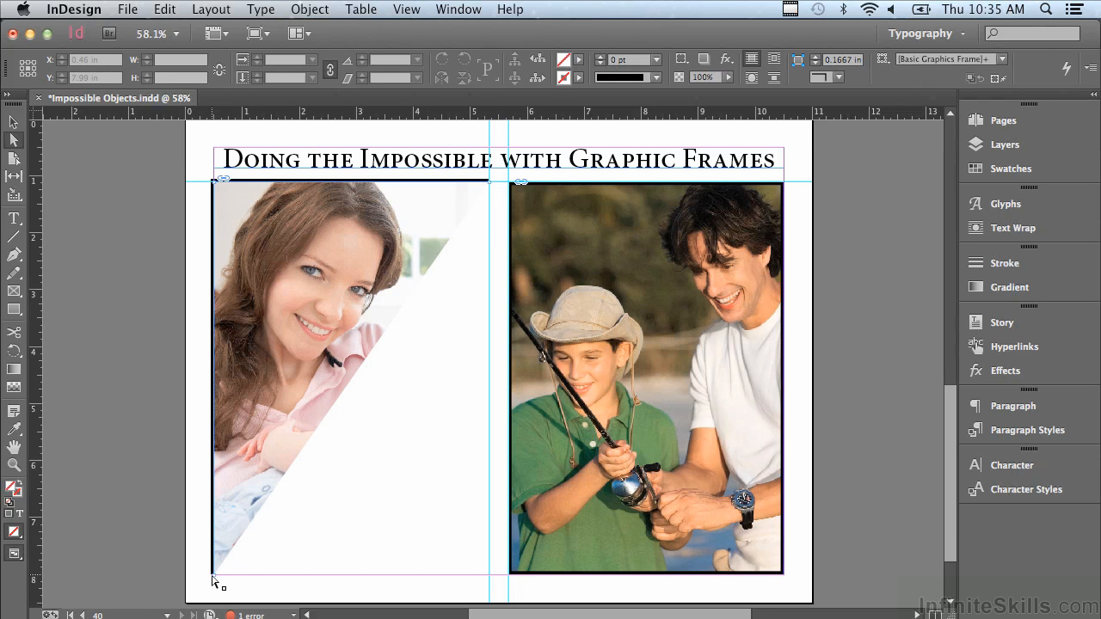
click(213, 575)
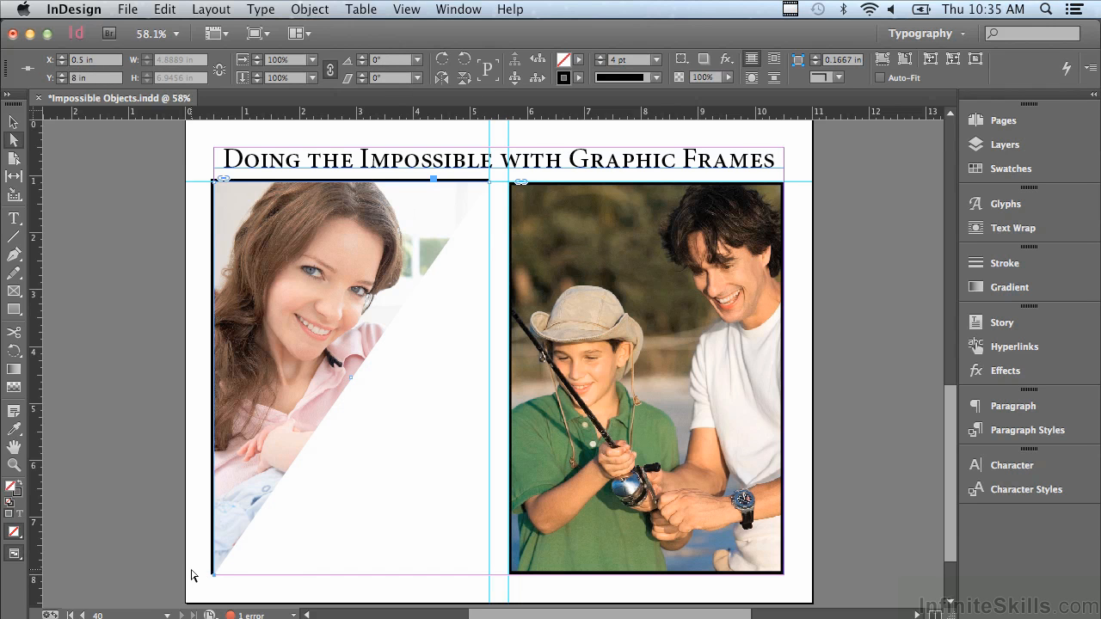
key(Delete)
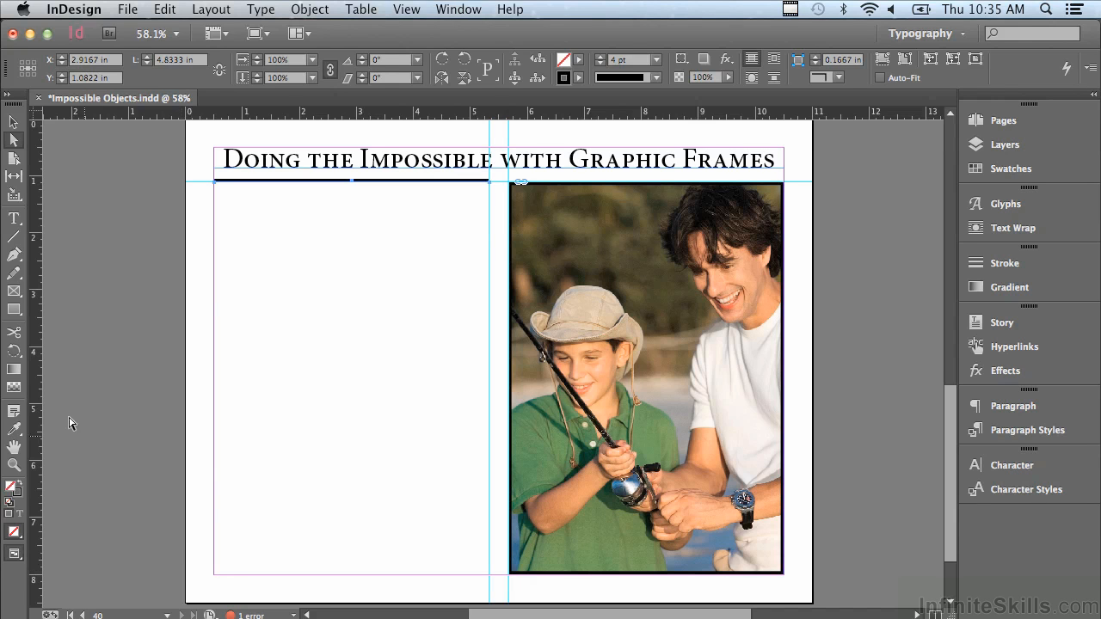
Rebuild the mother-and-baby frame with the Pen tool by extending the top line through both lower corners and closing the path
click(17, 262)
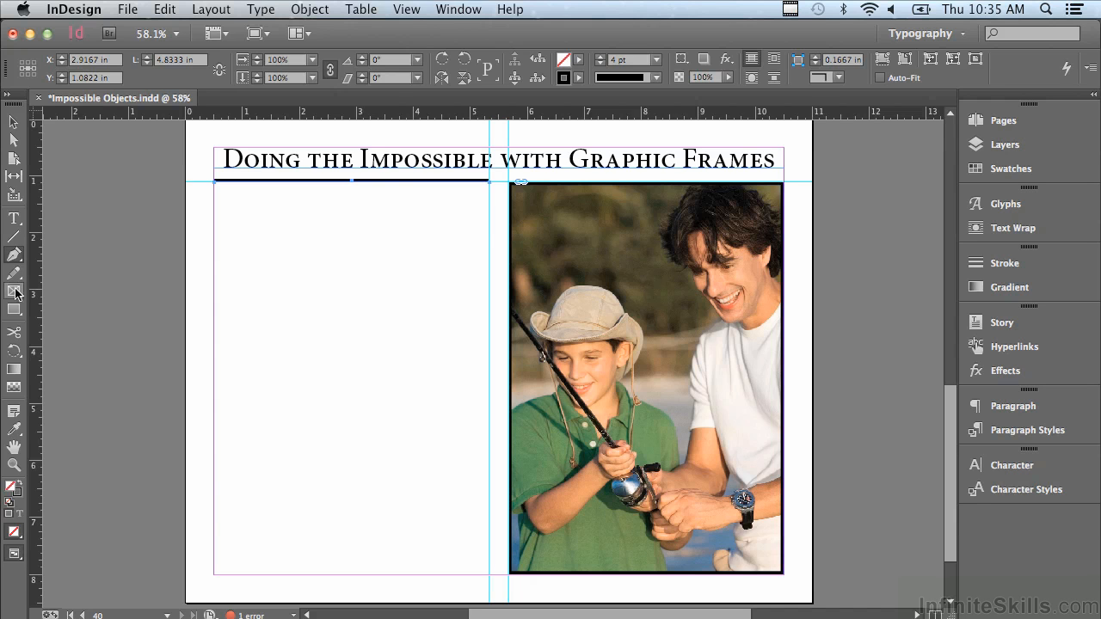
click(491, 188)
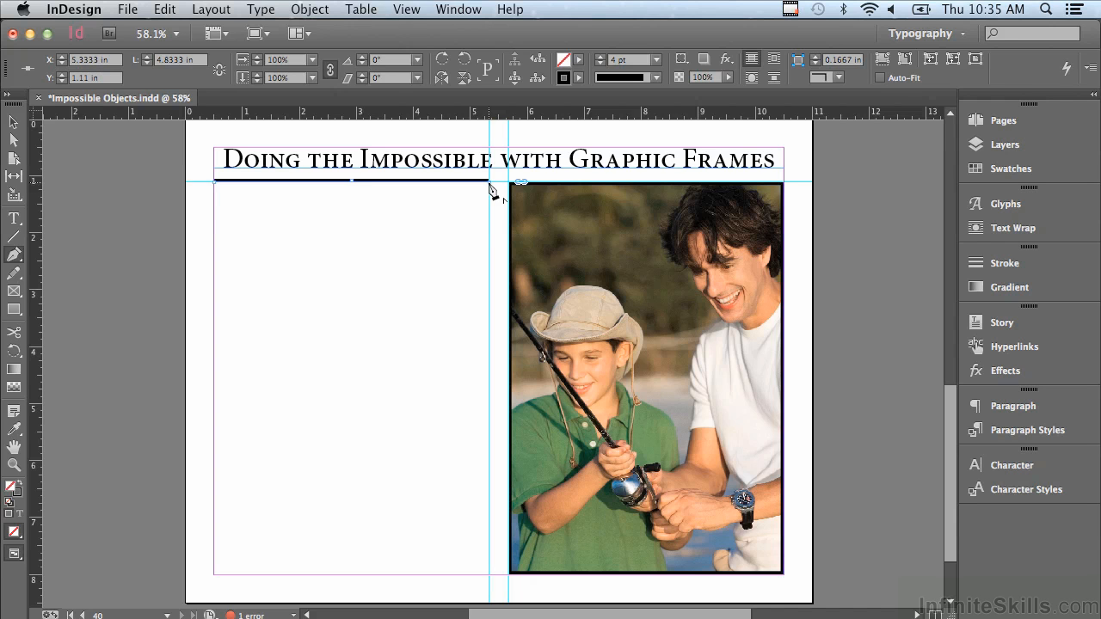
click(490, 577)
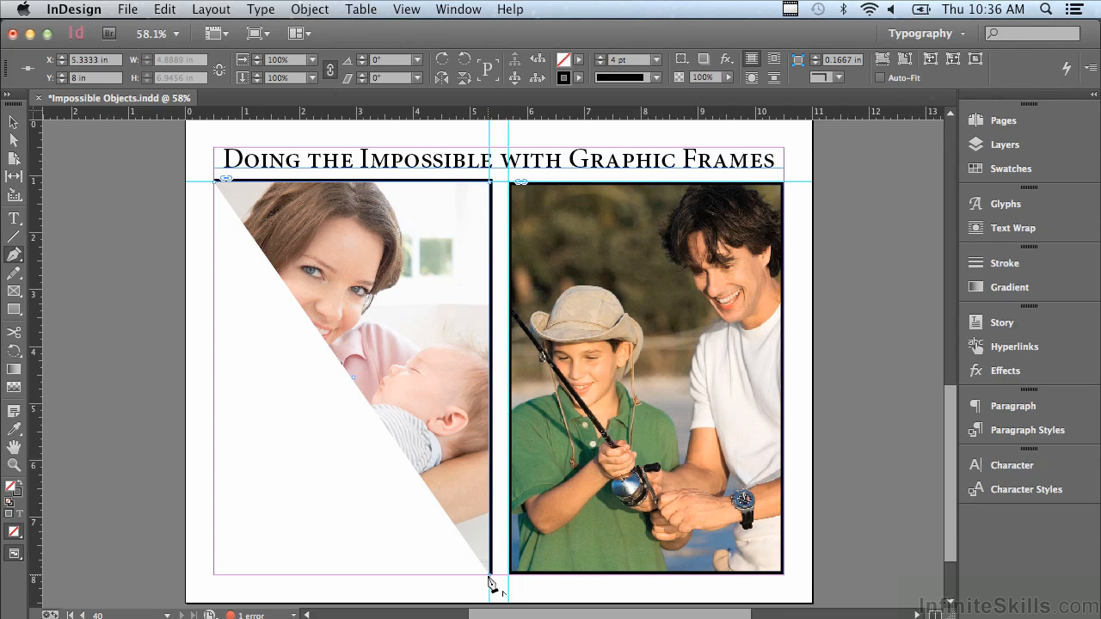
click(214, 575)
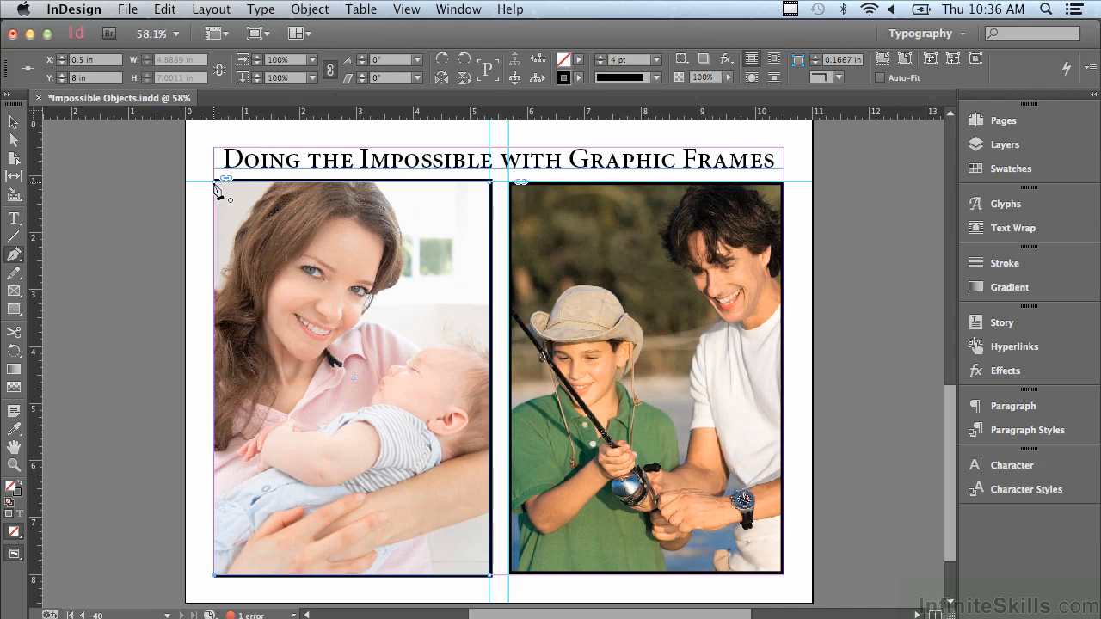
click(215, 185)
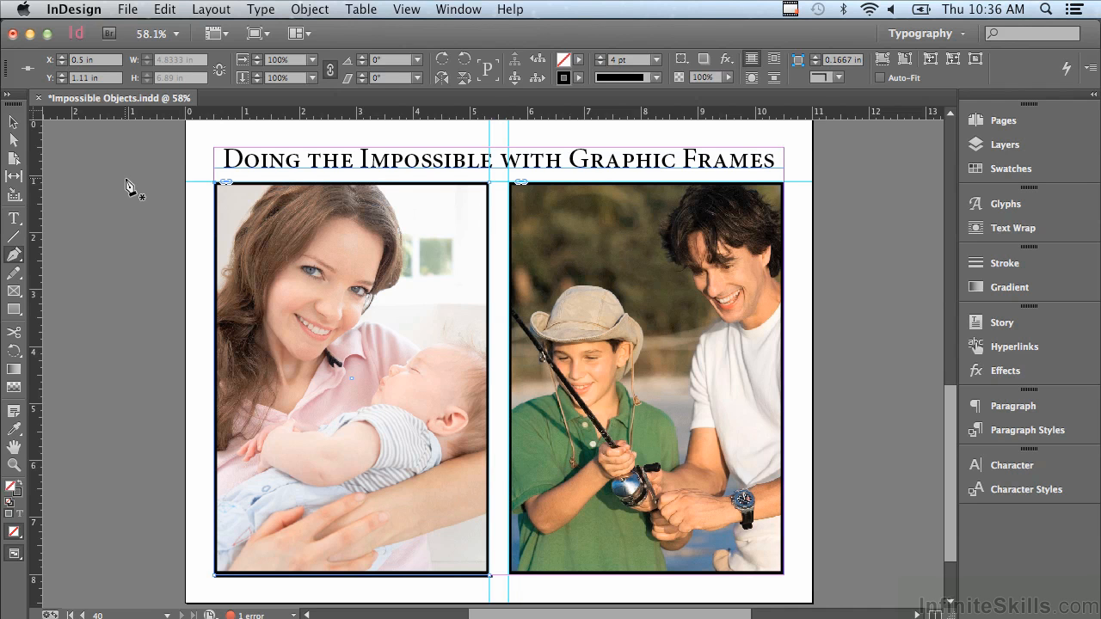
Cut the fishing photo frame in two across both side edges with the Scissors tool and move the upper piece up about 0.16 in
click(18, 127)
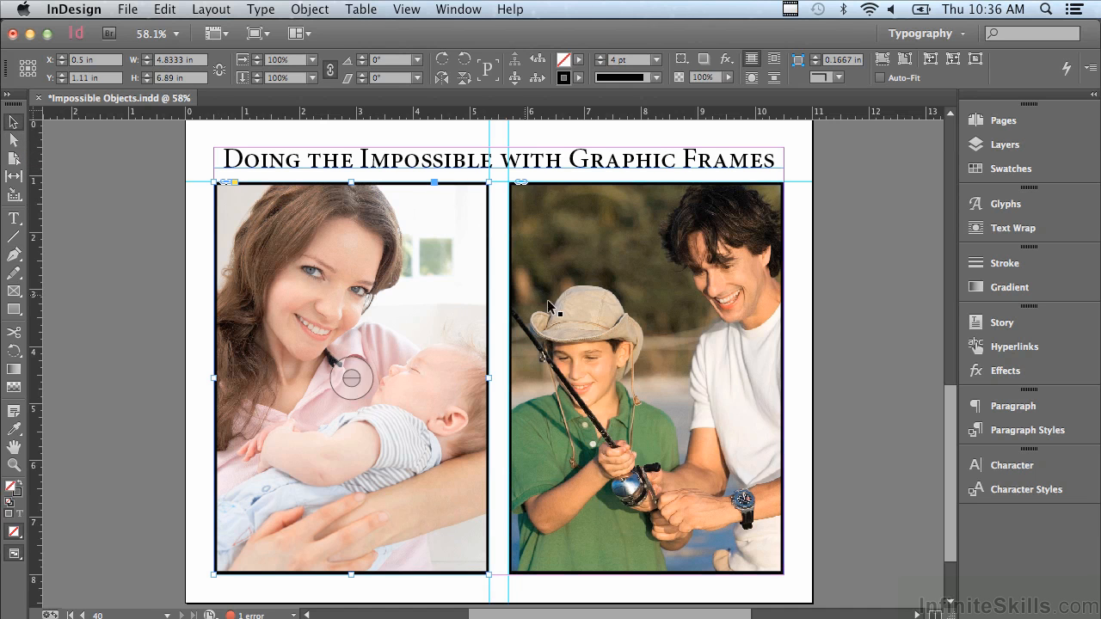
click(586, 270)
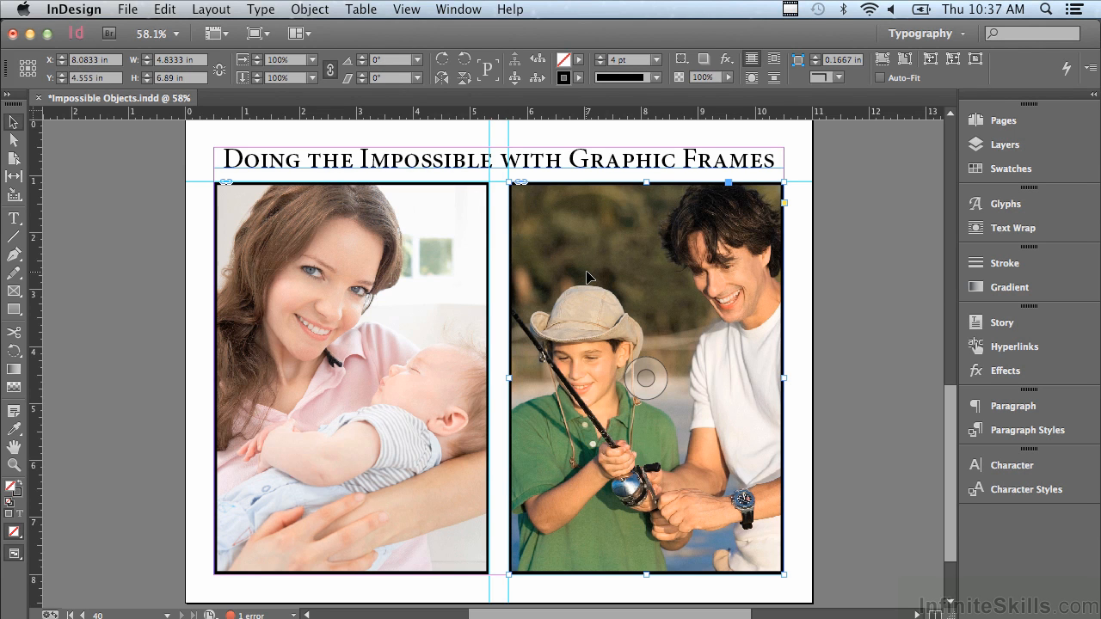
key(c)
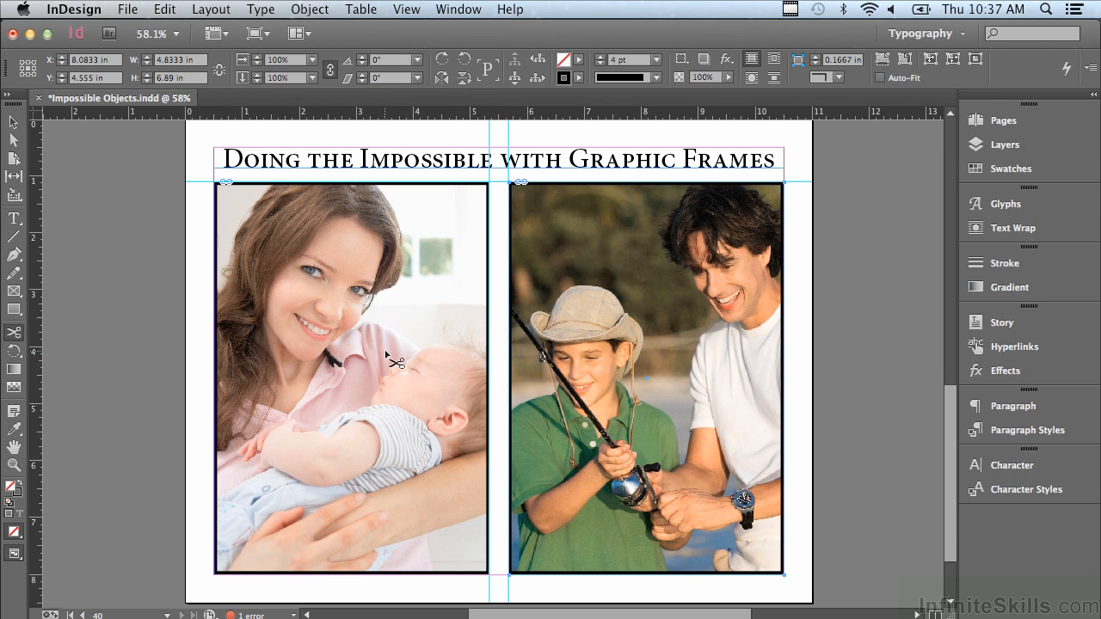
click(509, 363)
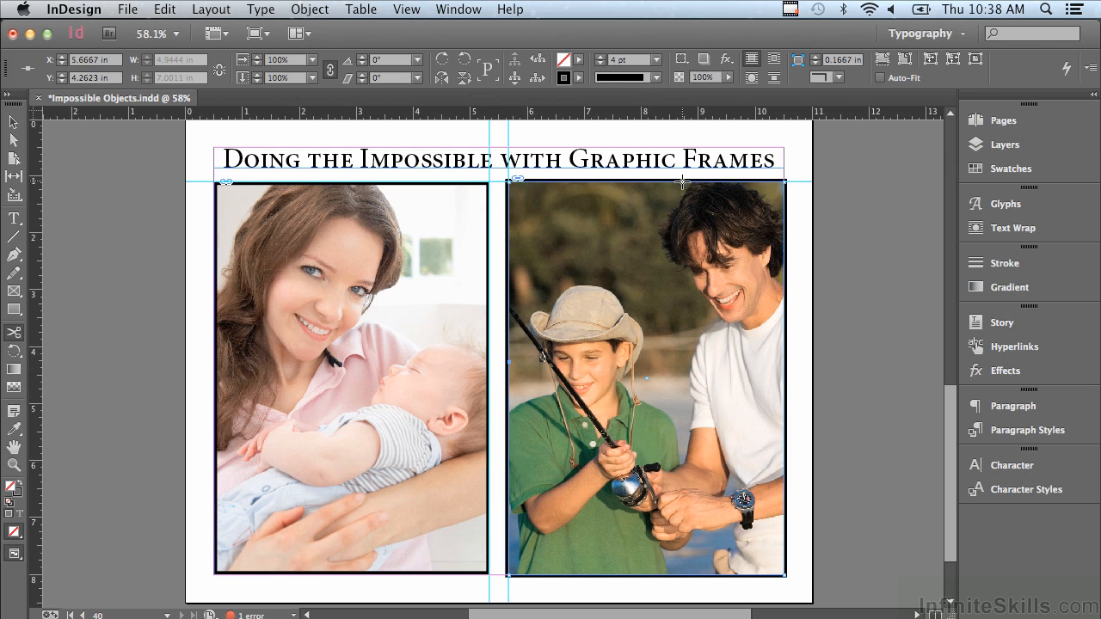
click(785, 357)
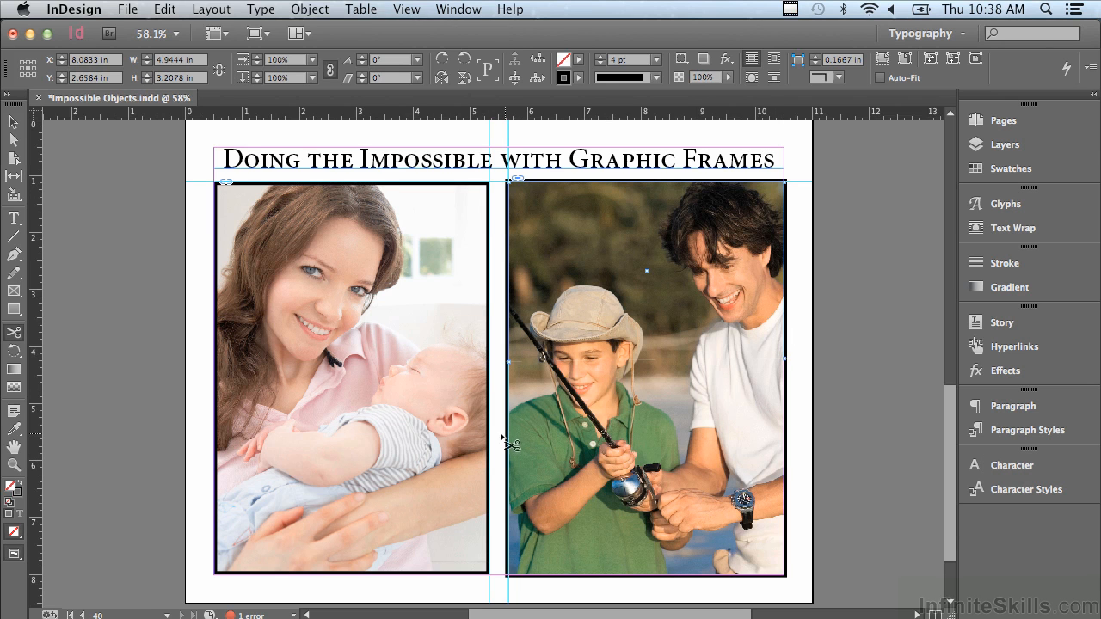
click(13, 124)
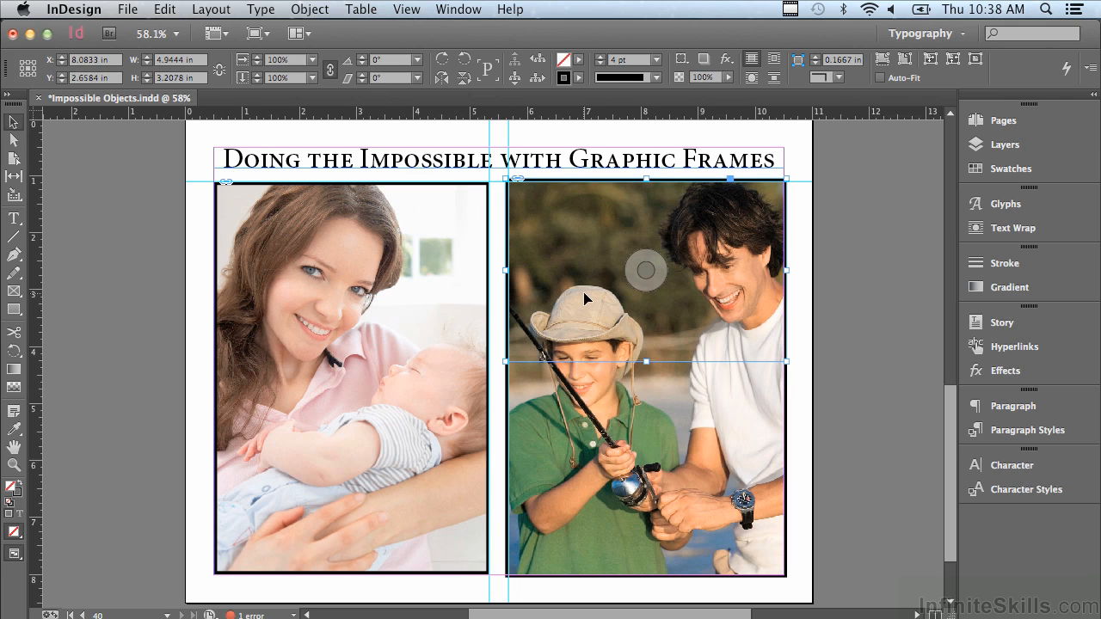
drag(585, 301, 583, 292)
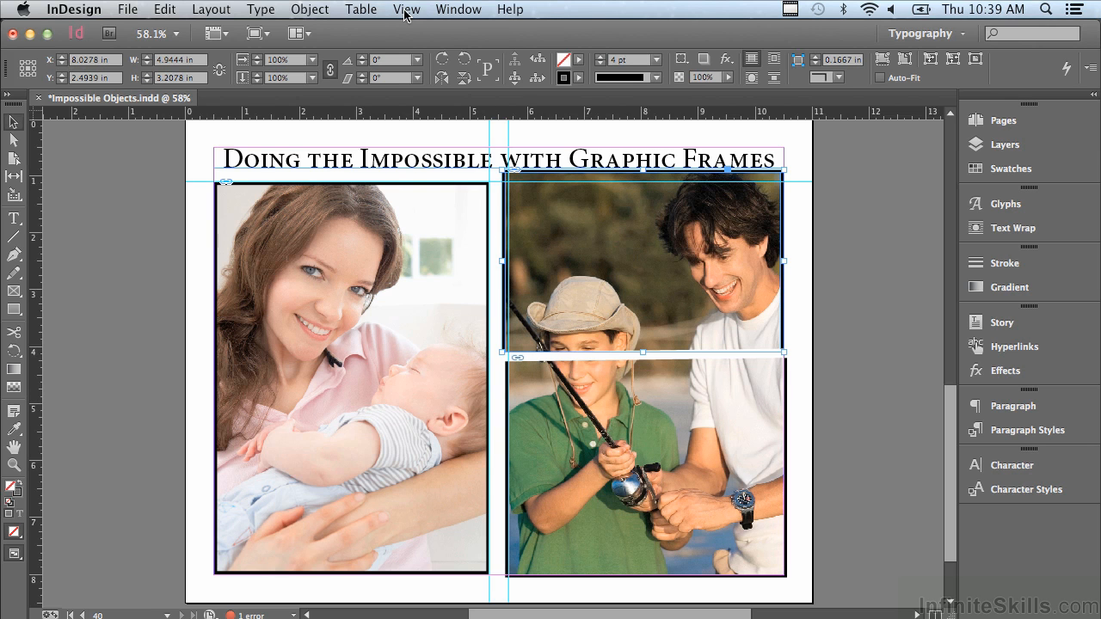
Show the Links panel and place it over the mother-and-baby photo to examine the link entries for the split photo
click(456, 10)
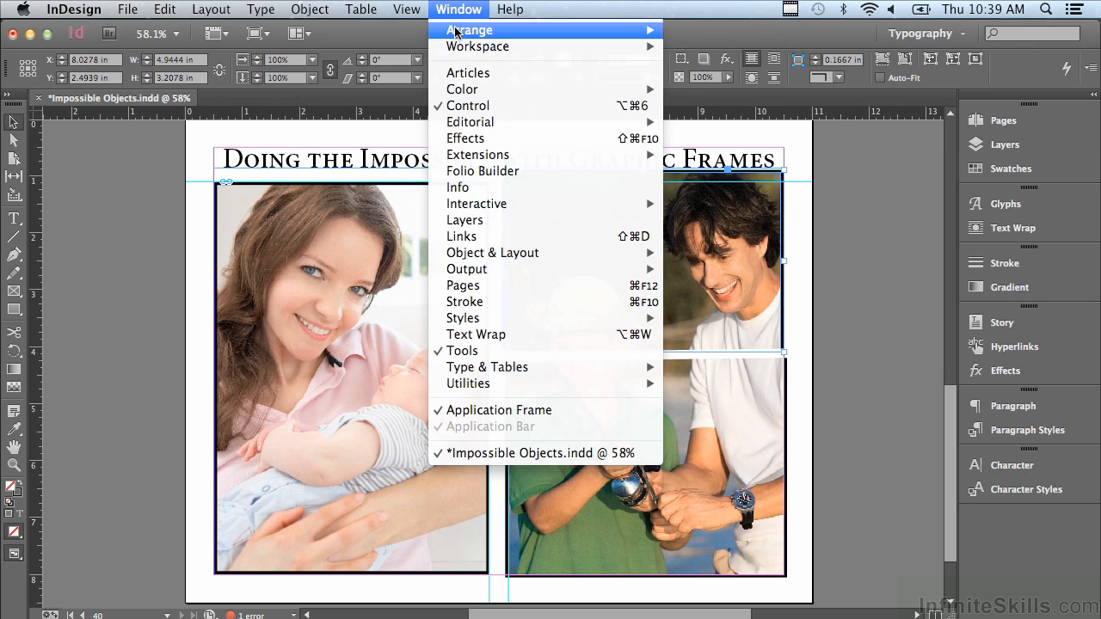
click(471, 238)
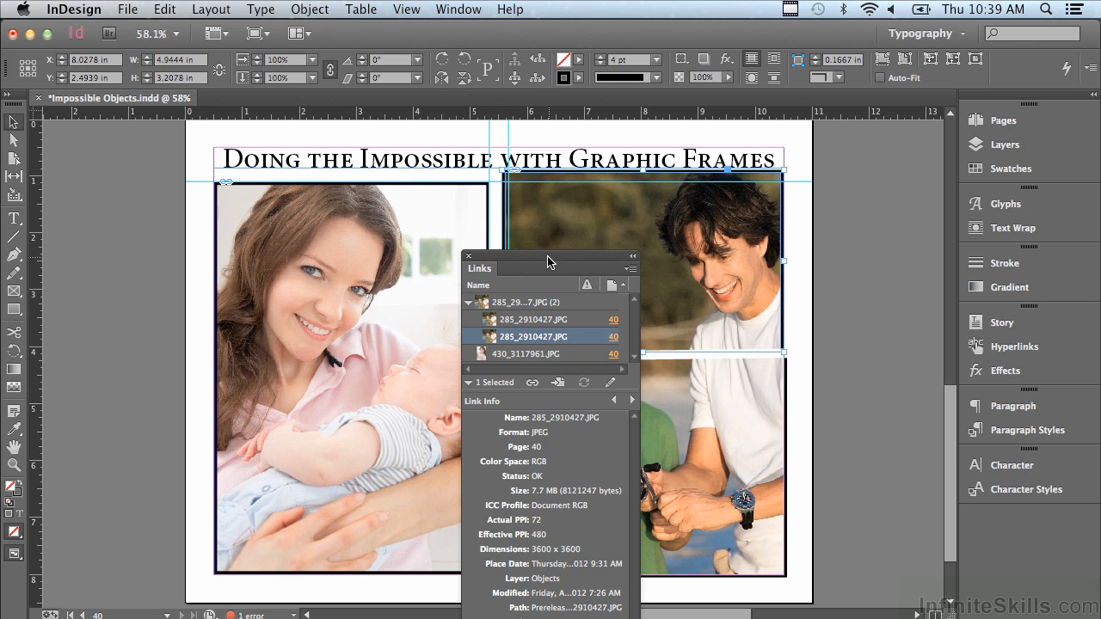
drag(546, 256, 346, 229)
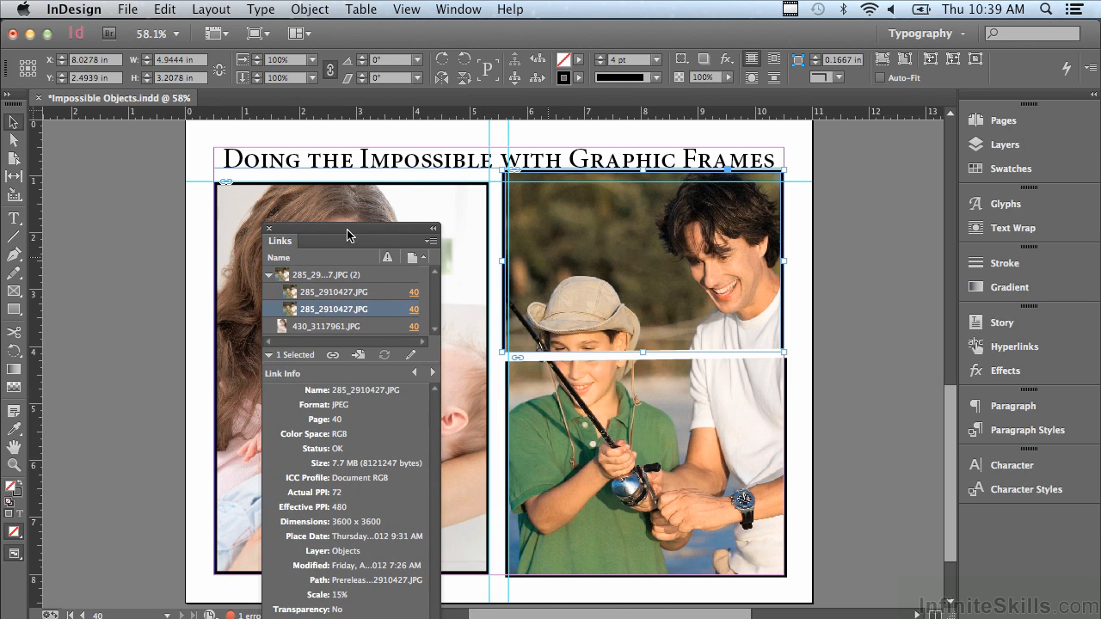